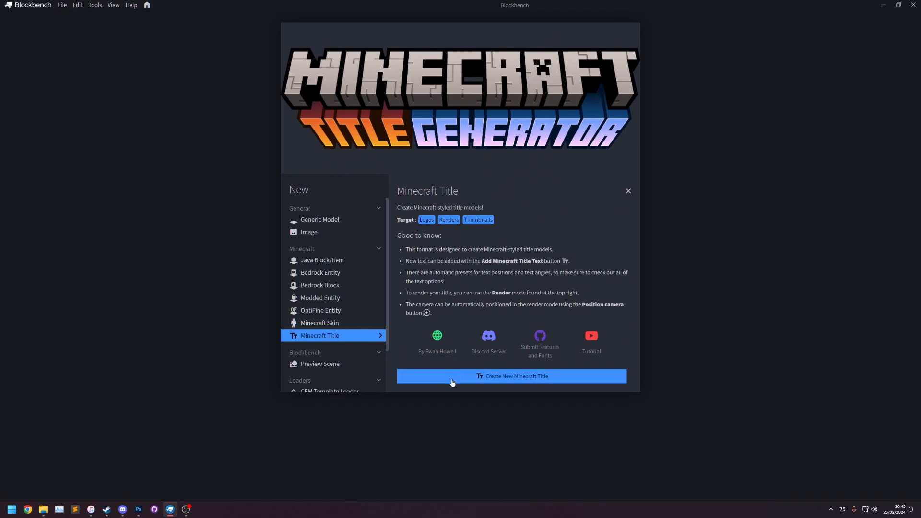
# Browse the ready-made title textures, apply a purple one from further down the list, and check it in the enlarged preview
pyautogui.click(418, 56)
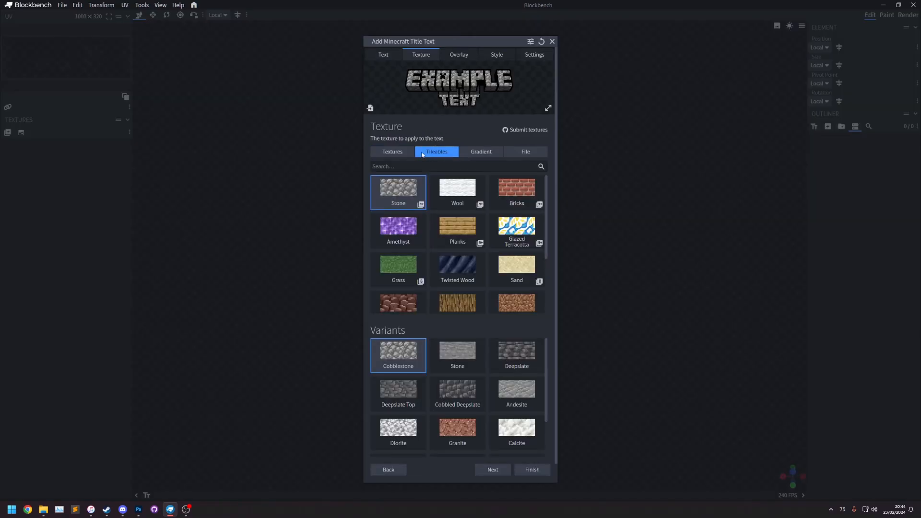
pyautogui.click(398, 152)
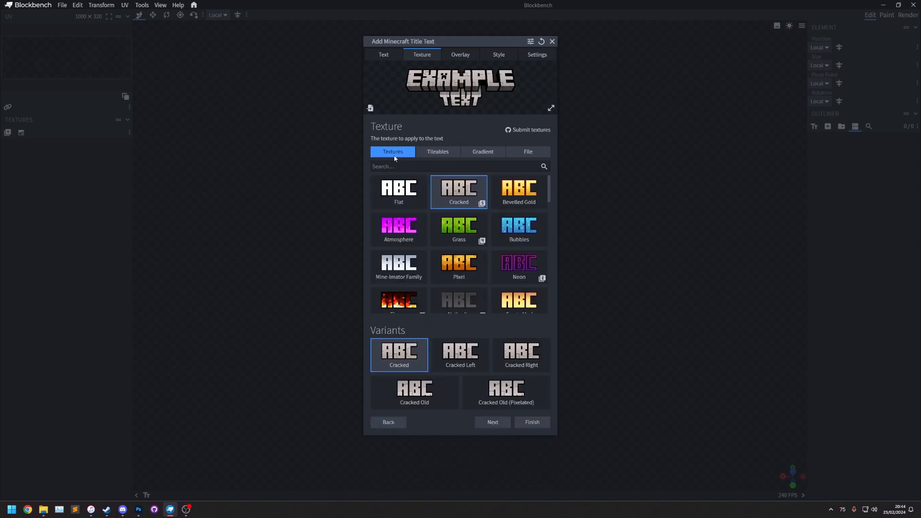
pyautogui.moveTo(549, 192); pyautogui.dragTo(550, 307)
pyautogui.click(460, 285)
pyautogui.click(498, 109)
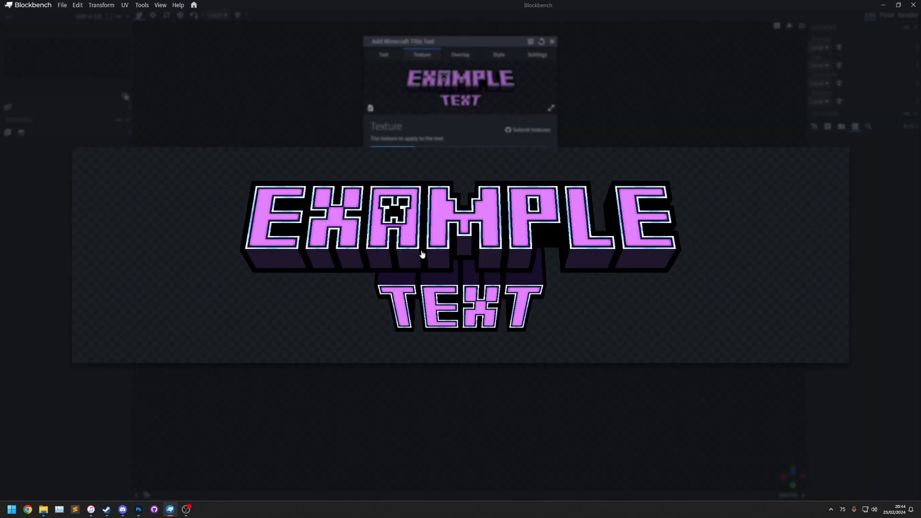
pyautogui.click(455, 129)
# Switch to the tileable textures with Stone in its Cobblestone variant and check the enlarged preview
pyautogui.click(437, 151)
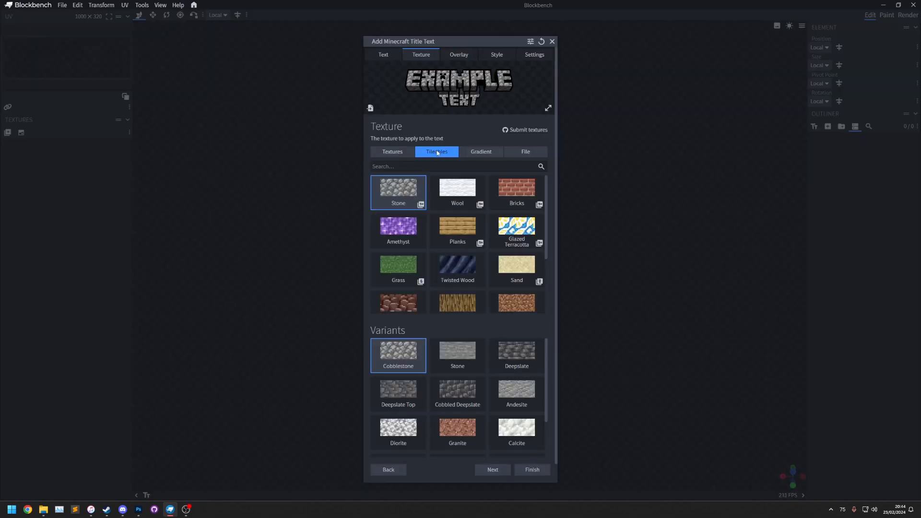
pyautogui.moveTo(546, 214)
pyautogui.mouseDown()
pyautogui.moveTo(548, 282)
pyautogui.moveTo(550, 207)
pyautogui.mouseUp()
pyautogui.scroll(-1, 391, 189)
pyautogui.click(412, 86)
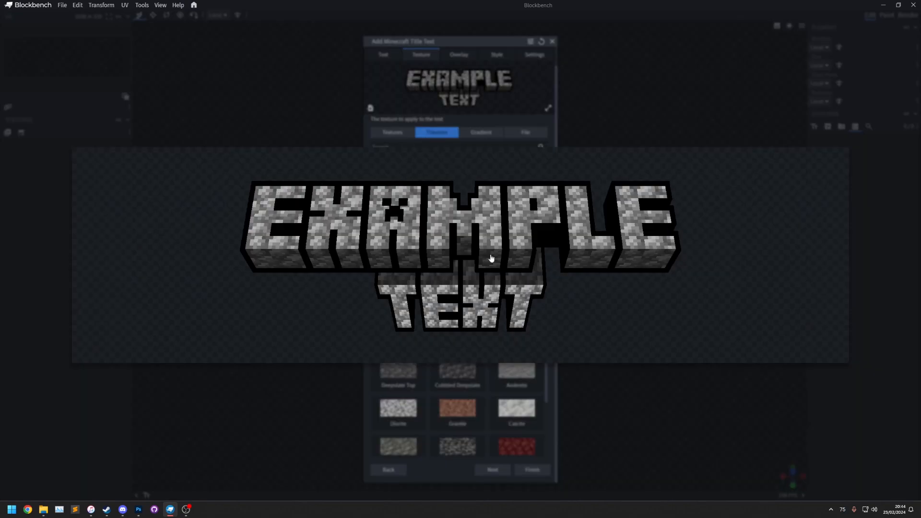
pyautogui.click(549, 261)
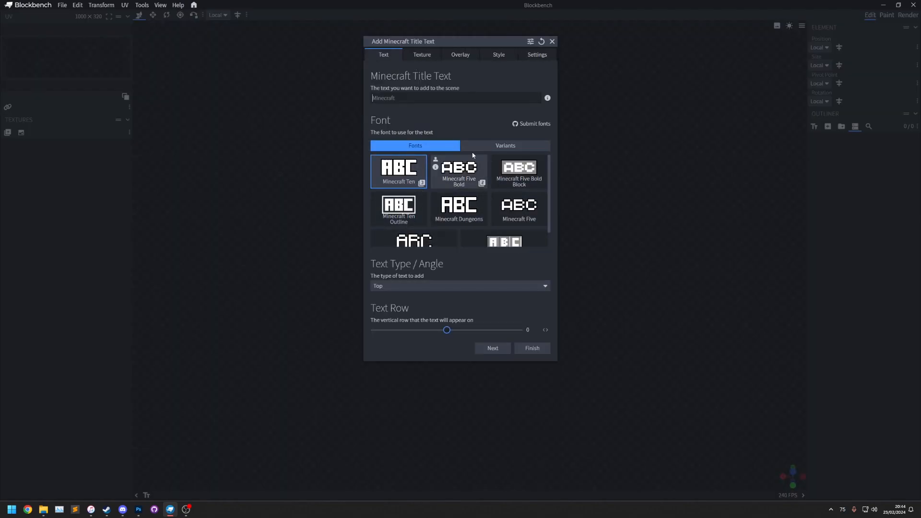
# Apply the ready-made, non-tileable Grass texture to the title text
pyautogui.click(421, 54)
pyautogui.click(392, 152)
pyautogui.click(458, 228)
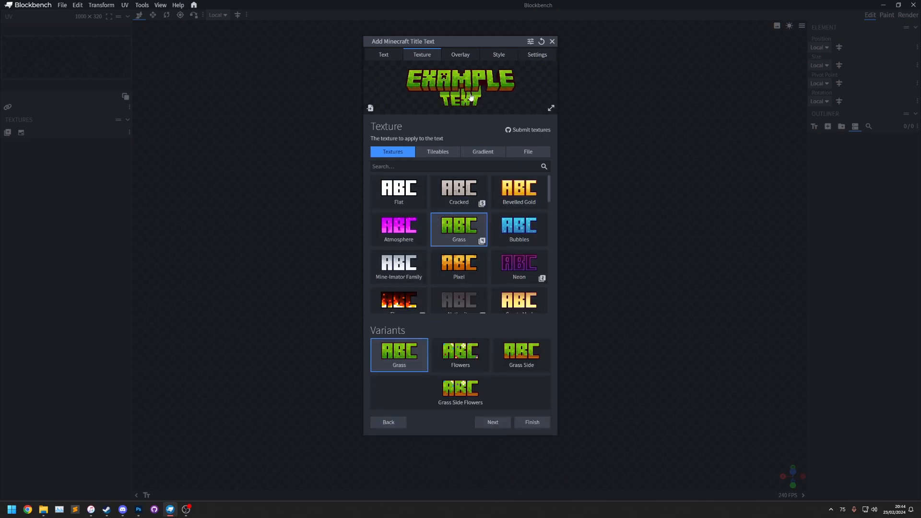
# Apply the tileable Amethyst texture to the title text and check it in the enlarged preview
pyautogui.click(438, 152)
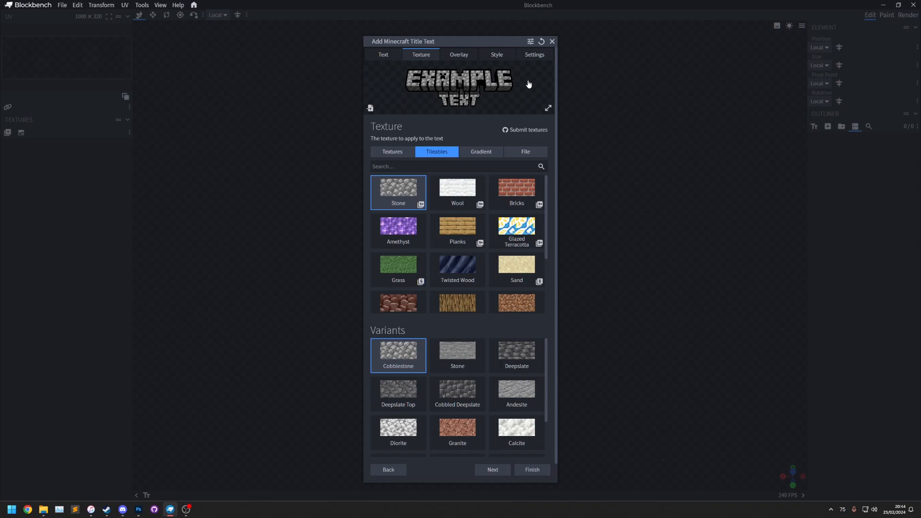
pyautogui.click(398, 228)
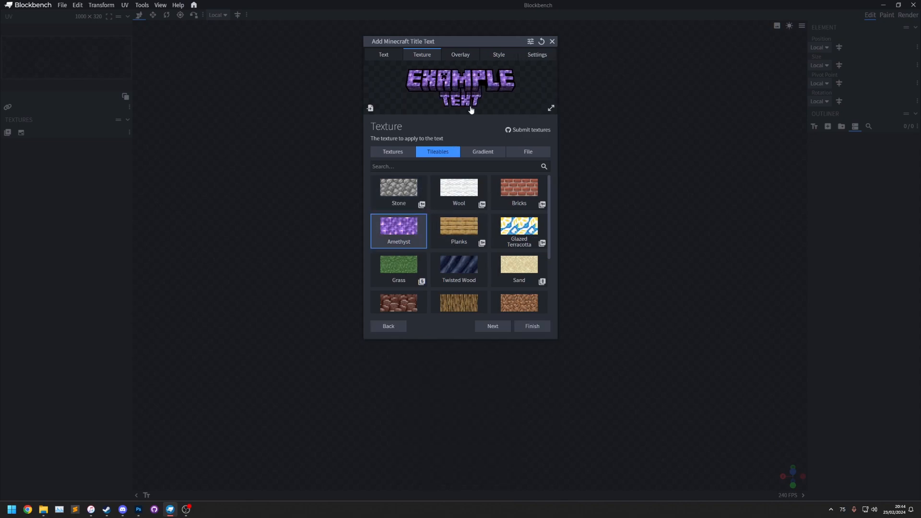
pyautogui.click(461, 103)
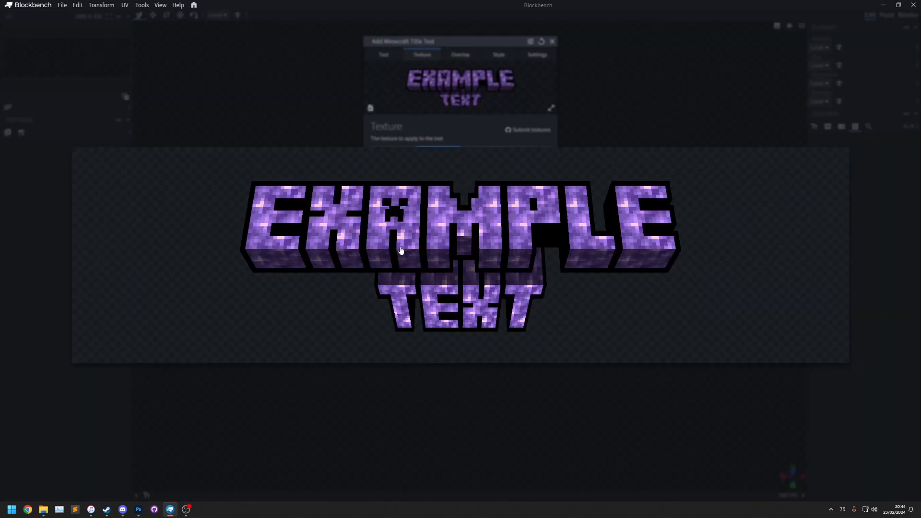
pyautogui.click(465, 126)
# Compare the style options for the tileable Amethyst texture with those for the ready-made Grass texture
pyautogui.click(497, 55)
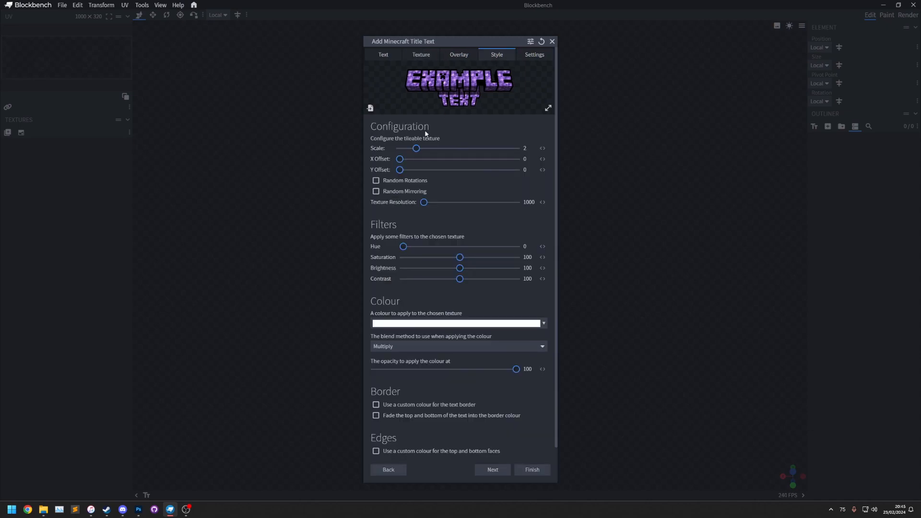
pyautogui.click(419, 56)
pyautogui.click(379, 262)
pyautogui.click(492, 54)
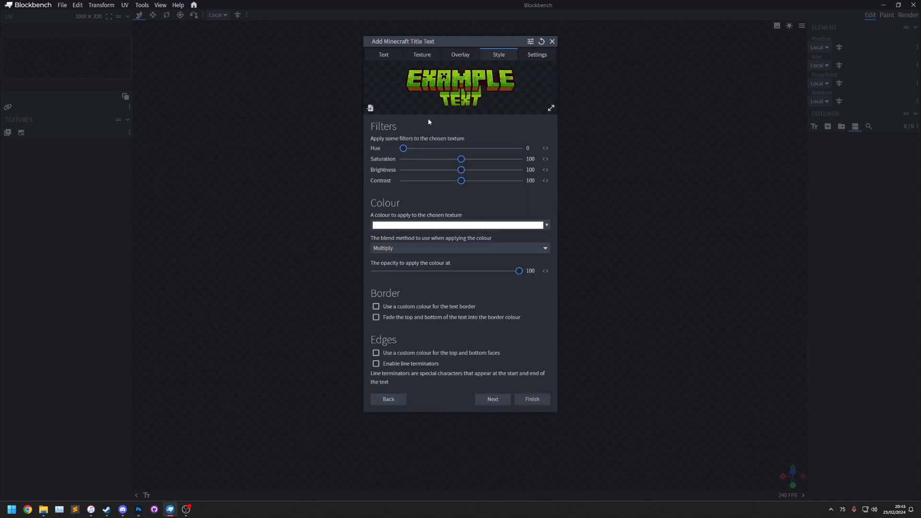
pyautogui.click(422, 56)
pyautogui.click(438, 151)
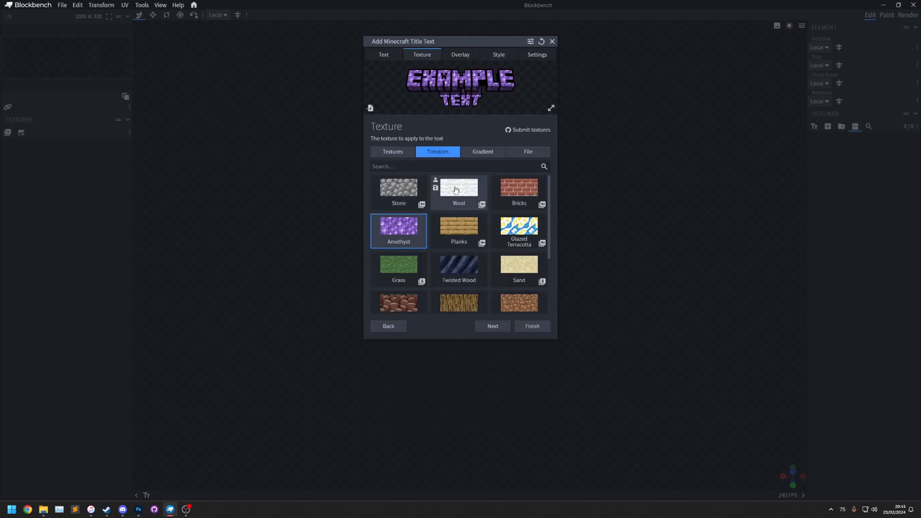
pyautogui.click(497, 56)
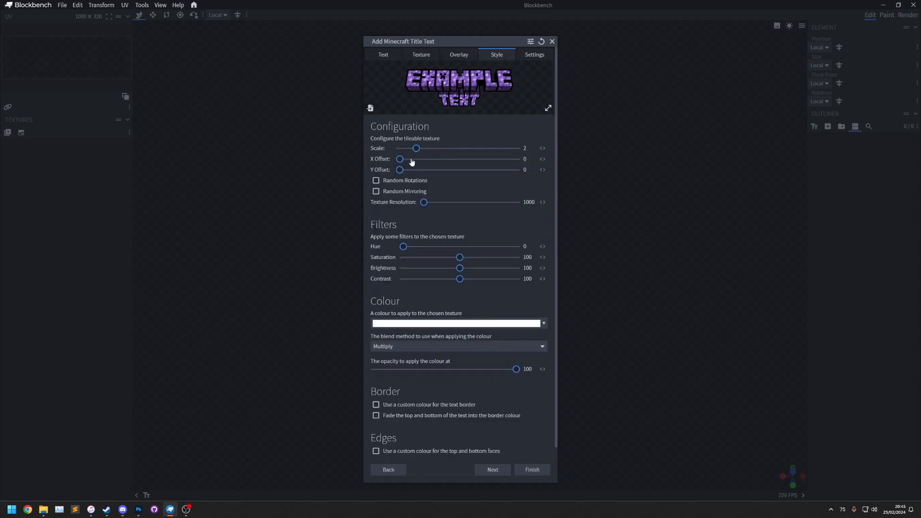
# Try out the Scale setting of the tileable Amethyst texture while checking the enlarged preview
pyautogui.click(437, 103)
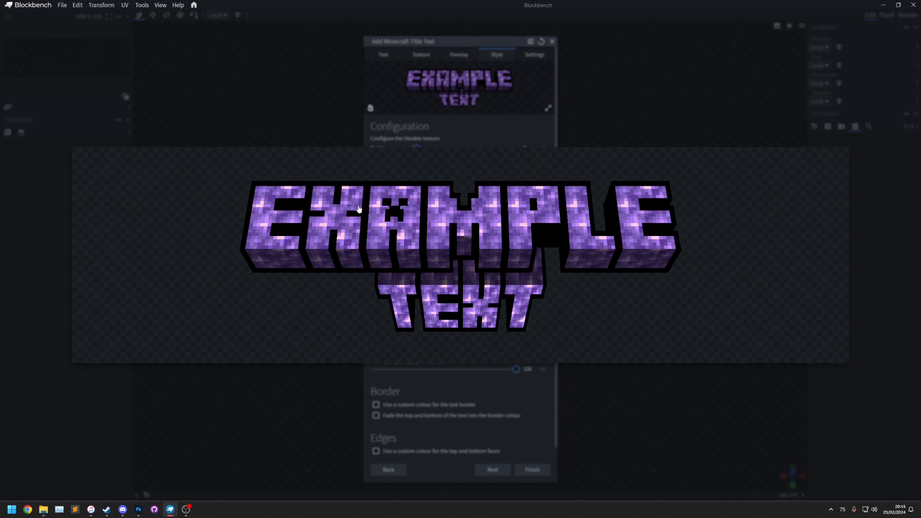
pyautogui.click(474, 136)
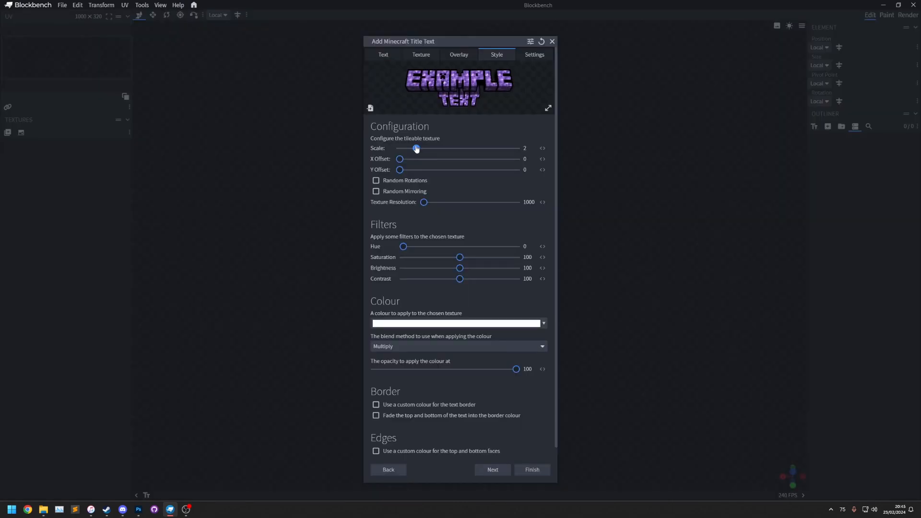
pyautogui.moveTo(417, 150)
pyautogui.mouseDown()
pyautogui.moveTo(518, 149)
pyautogui.moveTo(417, 154)
pyautogui.mouseUp()
pyautogui.click(461, 92)
pyautogui.click(484, 132)
pyautogui.click(439, 96)
pyautogui.click(428, 157)
# Set the tileable texture's X Offset to 7 and Y Offset to 10
pyautogui.moveTo(402, 164); pyautogui.dragTo(465, 187)
pyautogui.moveTo(430, 159); pyautogui.dragTo(456, 158)
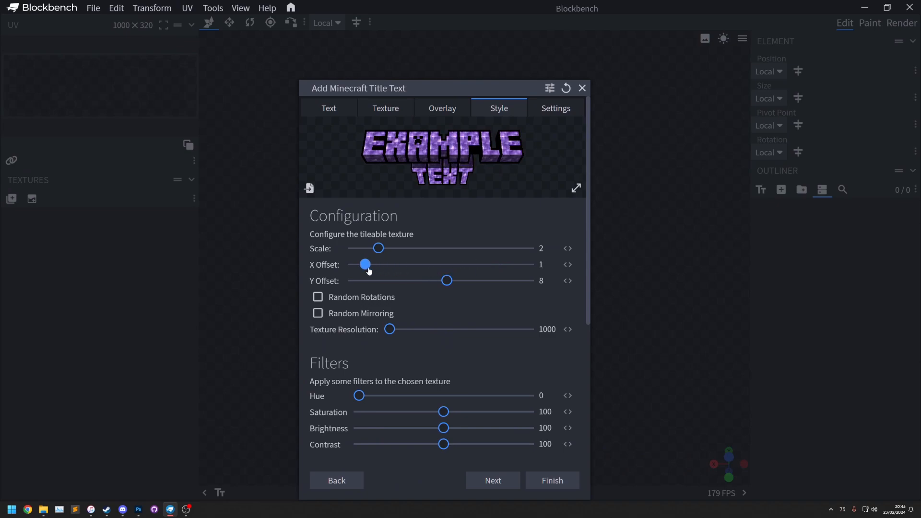
pyautogui.moveTo(439, 263)
pyautogui.mouseDown()
pyautogui.moveTo(471, 265)
pyautogui.moveTo(483, 282)
pyautogui.moveTo(422, 283)
pyautogui.moveTo(465, 286)
pyautogui.moveTo(411, 264)
pyautogui.moveTo(436, 263)
pyautogui.mouseUp()
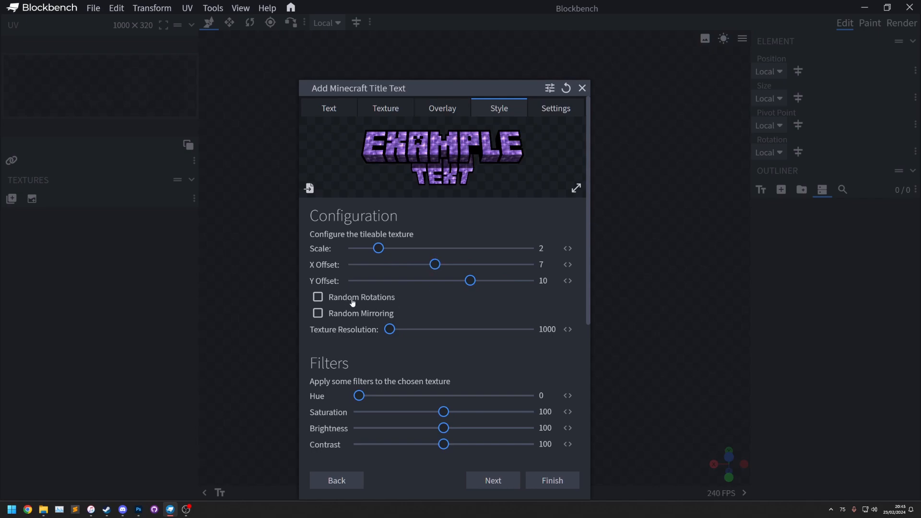
# Try Random Rotations and Random Mirroring on the tileable texture, checking the enlarged preview, and turn both off again
pyautogui.click(317, 297)
pyautogui.click(318, 297)
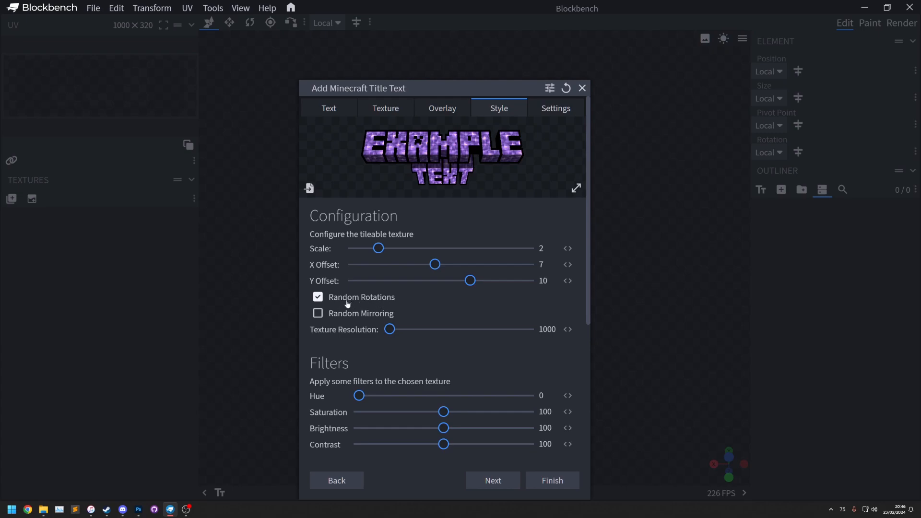
pyautogui.click(318, 314)
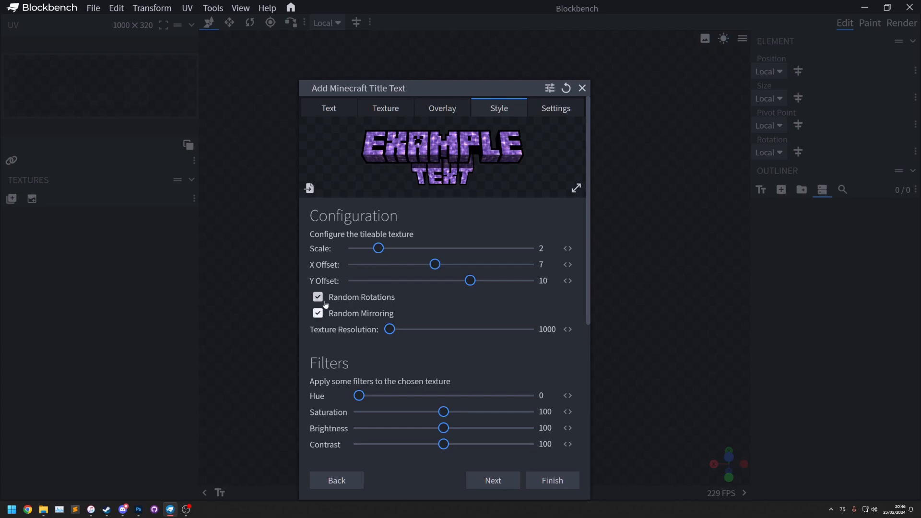
pyautogui.click(429, 151)
pyautogui.click(424, 128)
pyautogui.click(318, 297)
pyautogui.click(317, 313)
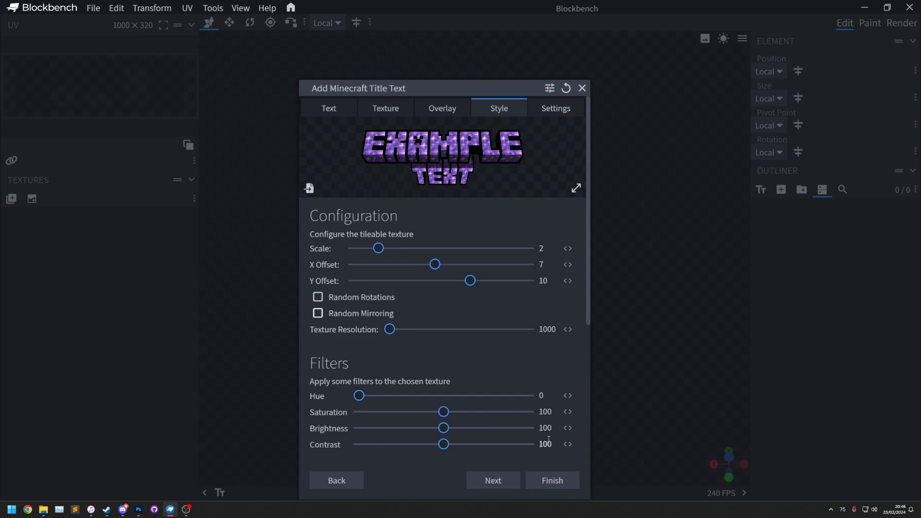
# Enter "text" as the title text and add it to the scene in the Minecraft Ten font
pyautogui.click(338, 103)
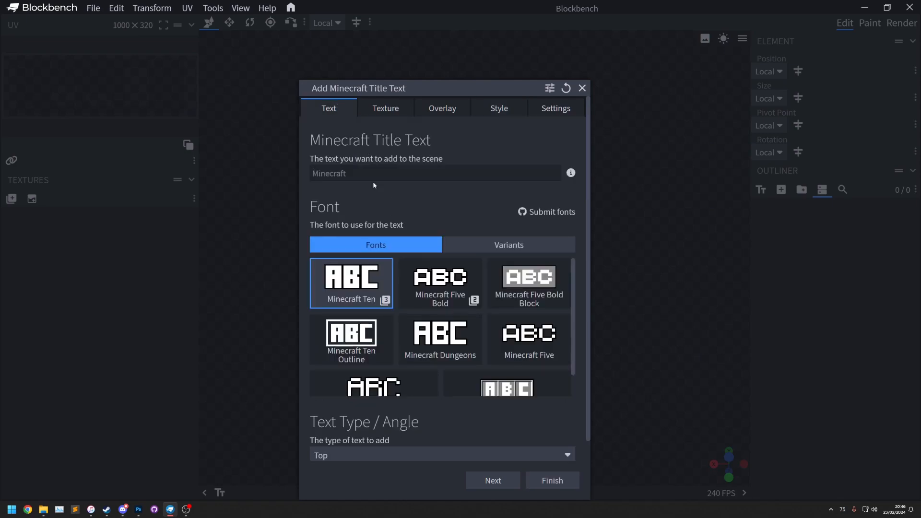
pyautogui.write('text')
pyautogui.click(552, 480)
pyautogui.scroll(5, 562, 317)
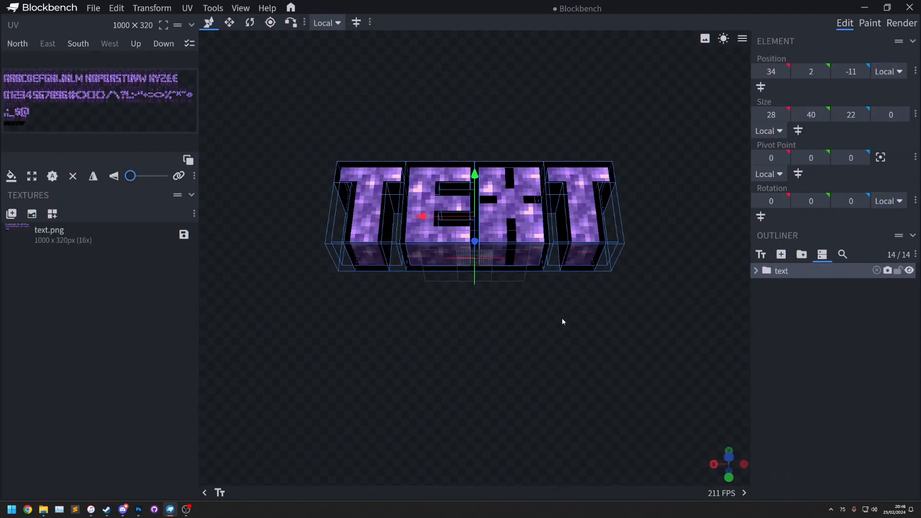
pyautogui.moveTo(553, 313); pyautogui.dragTo(478, 358)
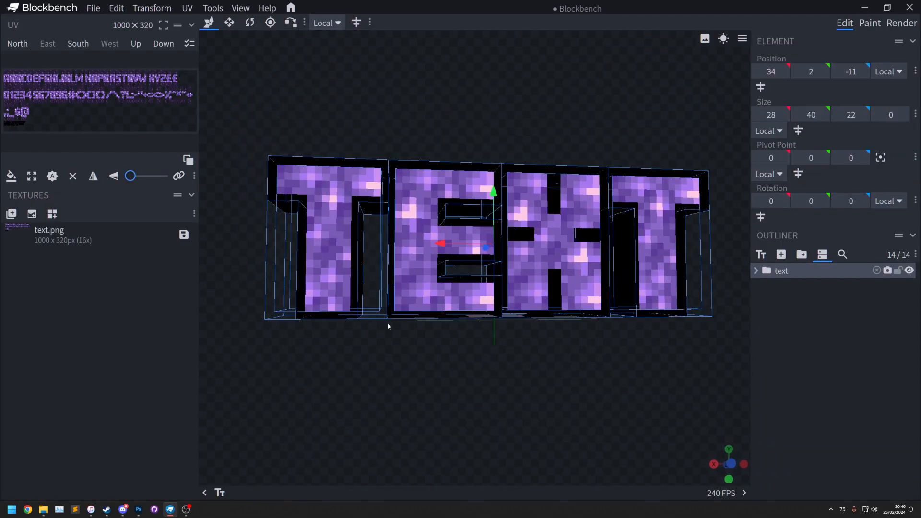
# Examine the text's texture in a widened UV view and check the Texture Resolution setting in the title text's style options
pyautogui.moveTo(197, 112); pyautogui.dragTo(586, 142)
pyautogui.scroll(5, 76, 138)
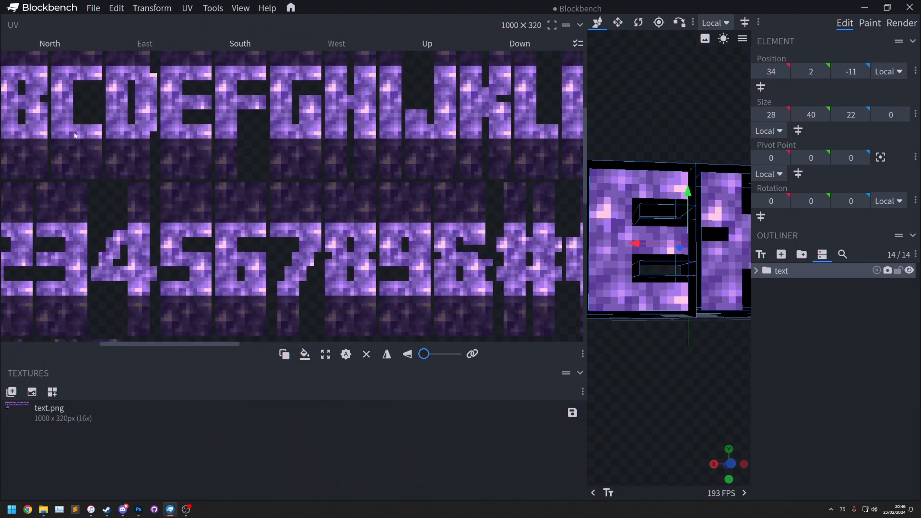
pyautogui.scroll(-3, 101, 129)
pyautogui.scroll(-2, 352, 239)
pyautogui.scroll(4, 119, 176)
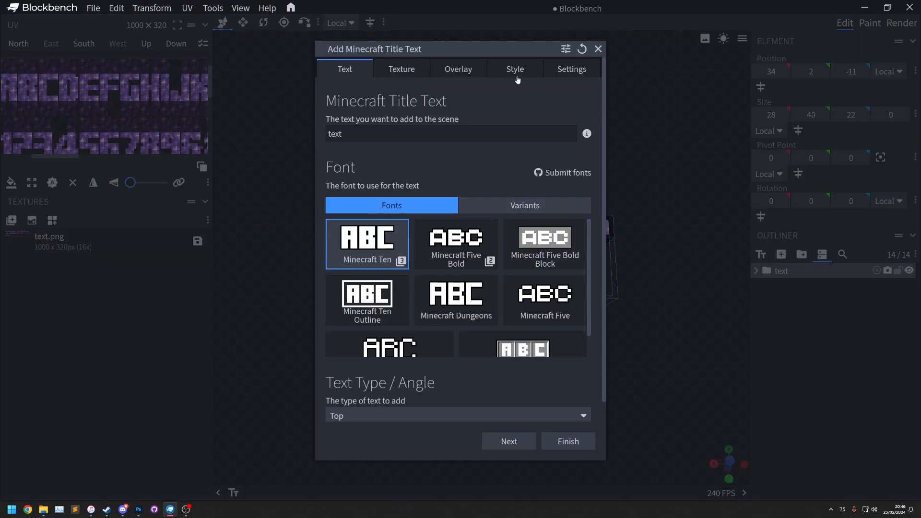
pyautogui.click(516, 75)
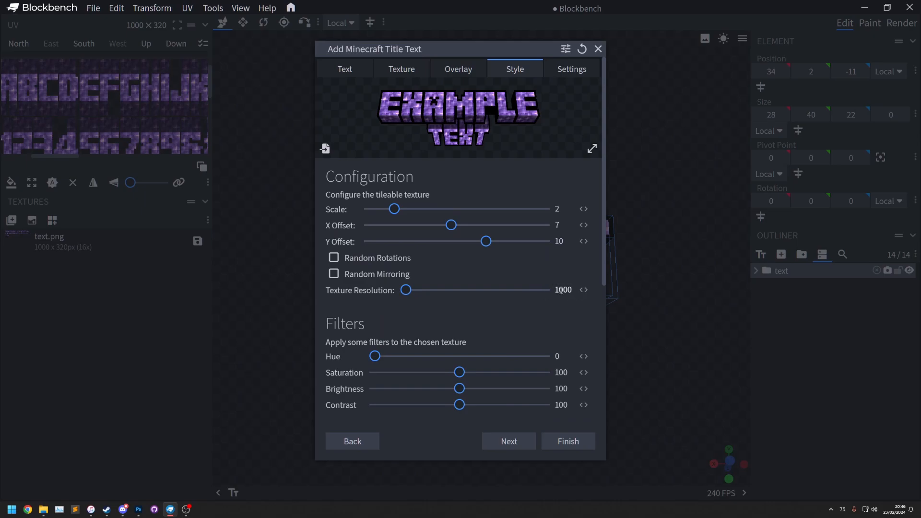
pyautogui.click(254, 159)
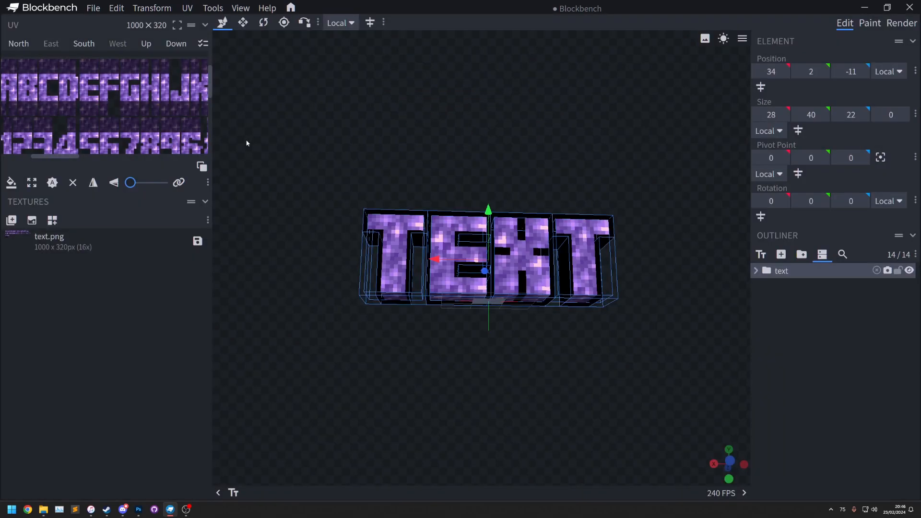
# Widen the UV view again to examine the pixel detail of individual letters, and narrow it back
pyautogui.moveTo(213, 93); pyautogui.dragTo(557, 132)
pyautogui.keyDown('ctrl'); pyautogui.scroll(-5, 173, 138); pyautogui.keyUp('ctrl')
pyautogui.keyDown('ctrl'); pyautogui.scroll(4, 138, 148); pyautogui.keyUp('ctrl')
pyautogui.keyDown('ctrl'); pyautogui.scroll(3, 139, 150); pyautogui.keyUp('ctrl')
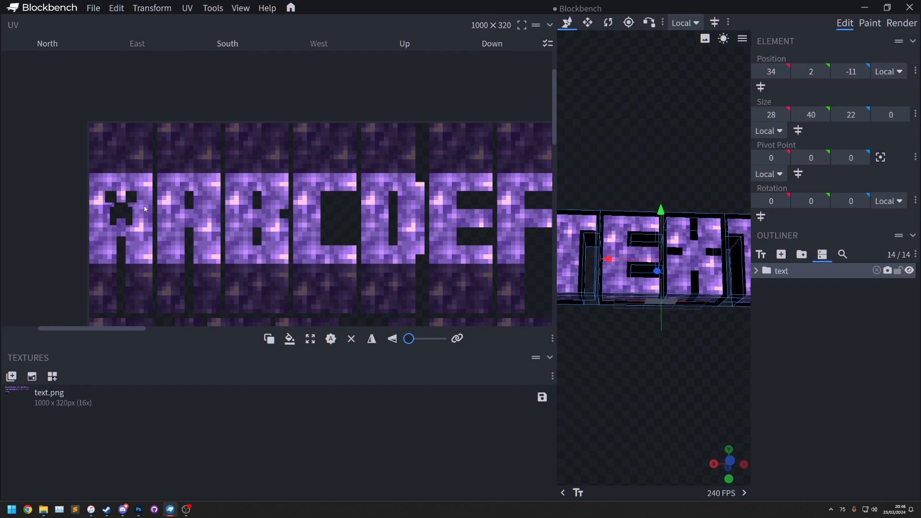
pyautogui.keyDown('ctrl'); pyautogui.scroll(4, 109, 188); pyautogui.keyUp('ctrl')
pyautogui.keyDown('ctrl'); pyautogui.scroll(-8, 108, 188); pyautogui.keyUp('ctrl')
pyautogui.moveTo(556, 163); pyautogui.dragTo(267, 164)
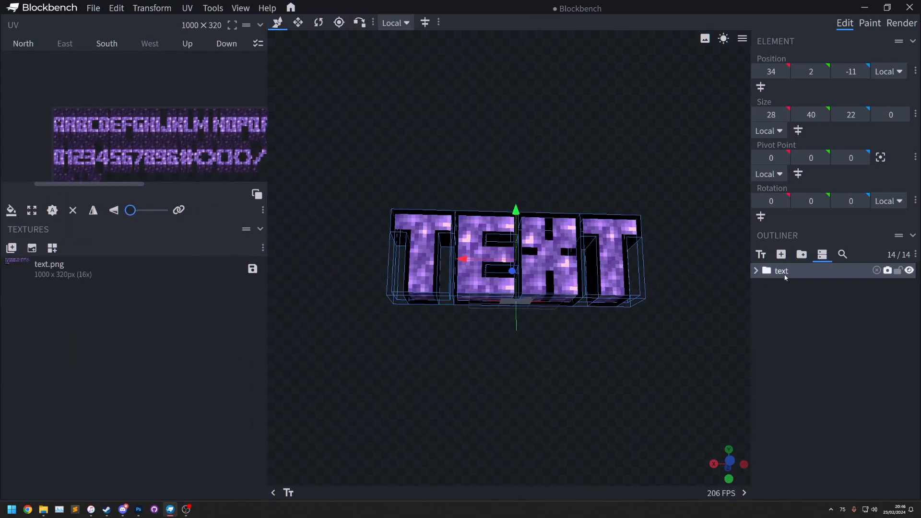
# Start a second title text reading "text2" and place it on text row 1
pyautogui.click(761, 254)
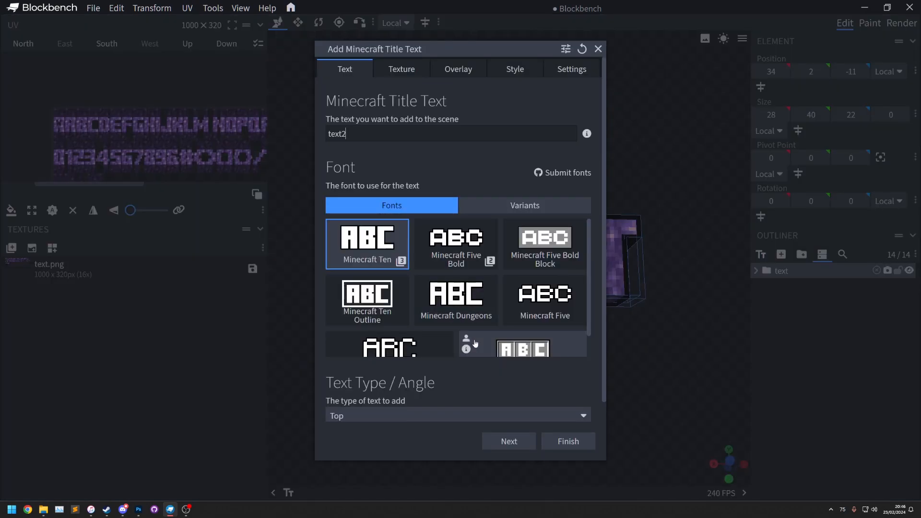
pyautogui.scroll(-2, 460, 312)
pyautogui.scroll(-2, 479, 384)
pyautogui.moveTo(441, 415); pyautogui.dragTo(449, 413)
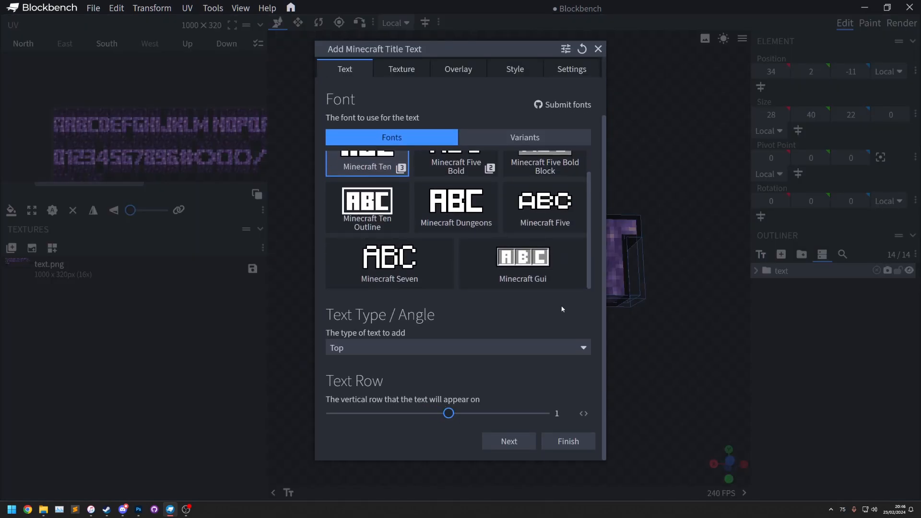
# Set the second text's Texture Resolution to 2000 and its tile Scale to 1
pyautogui.click(506, 76)
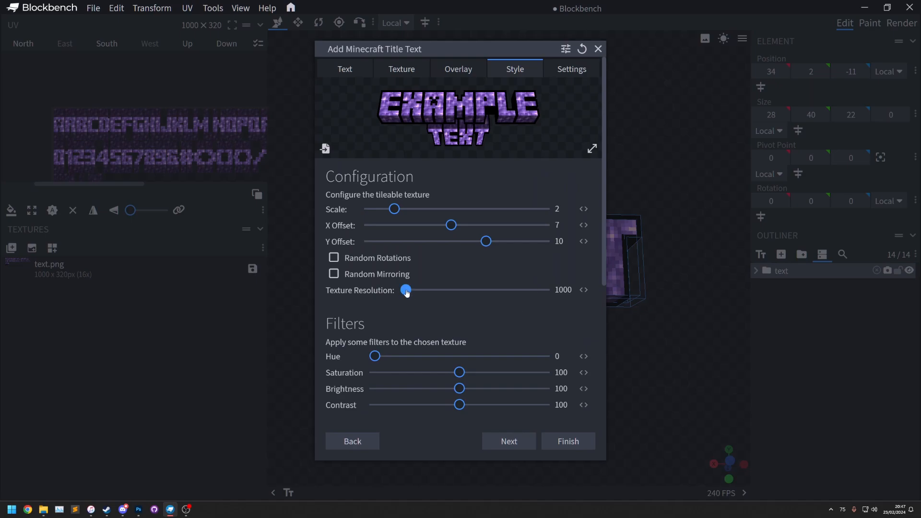
pyautogui.moveTo(416, 292); pyautogui.dragTo(432, 292)
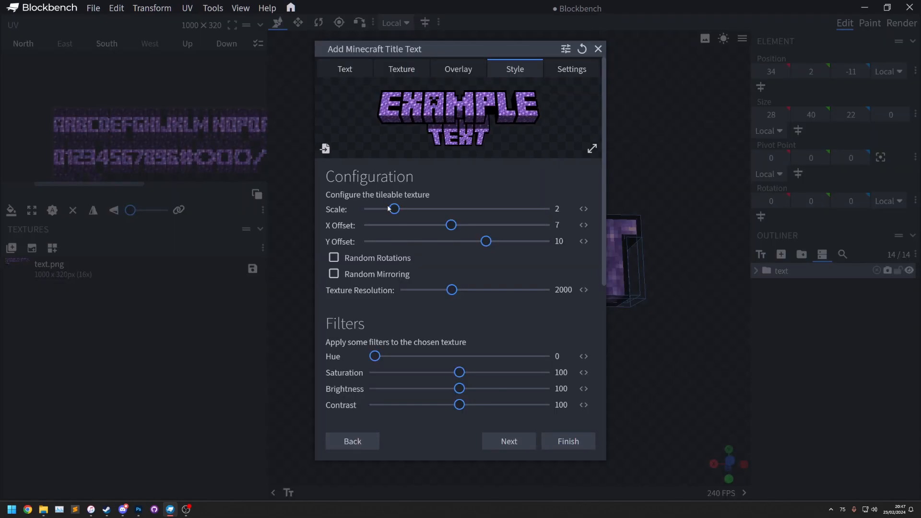
pyautogui.moveTo(393, 208); pyautogui.dragTo(371, 209)
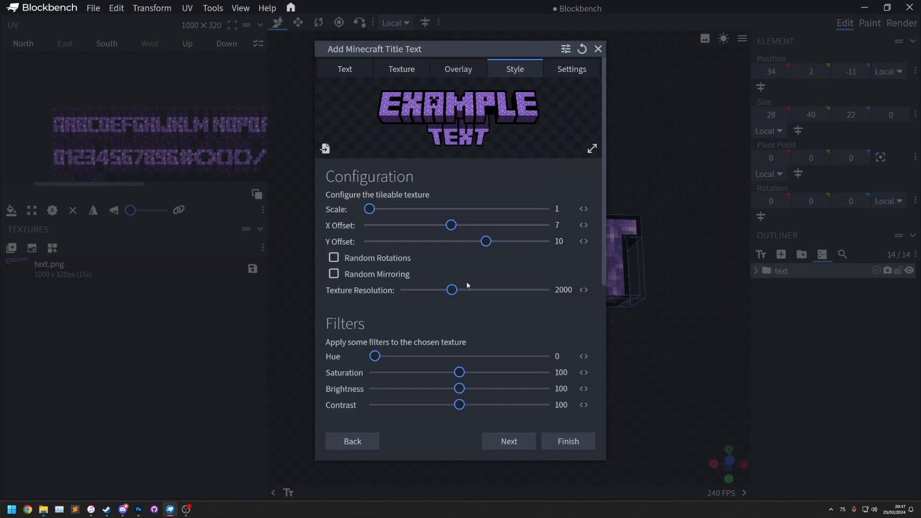
# Set the second text's Texture Resolution to 4000 and add the text to the model
pyautogui.moveTo(455, 290); pyautogui.dragTo(544, 290)
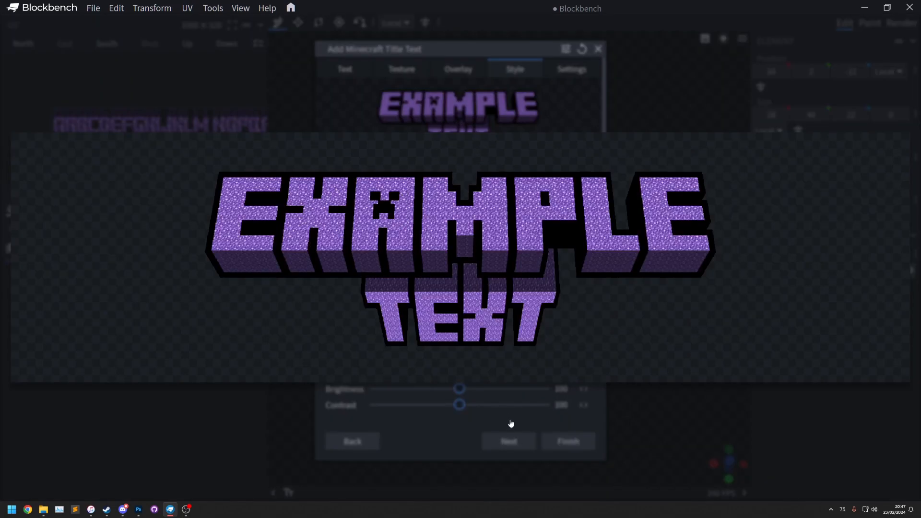
pyautogui.click(559, 439)
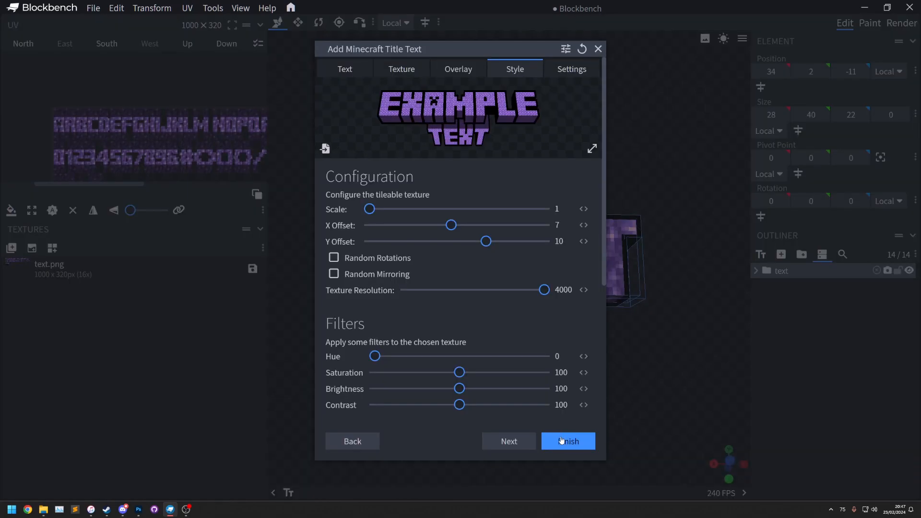
pyautogui.click(560, 439)
# Examine the second text's texture detail on its letter x and across the letters in the UV view
pyautogui.scroll(5, 640, 354)
pyautogui.click(697, 342)
pyautogui.scroll(5, 625, 421)
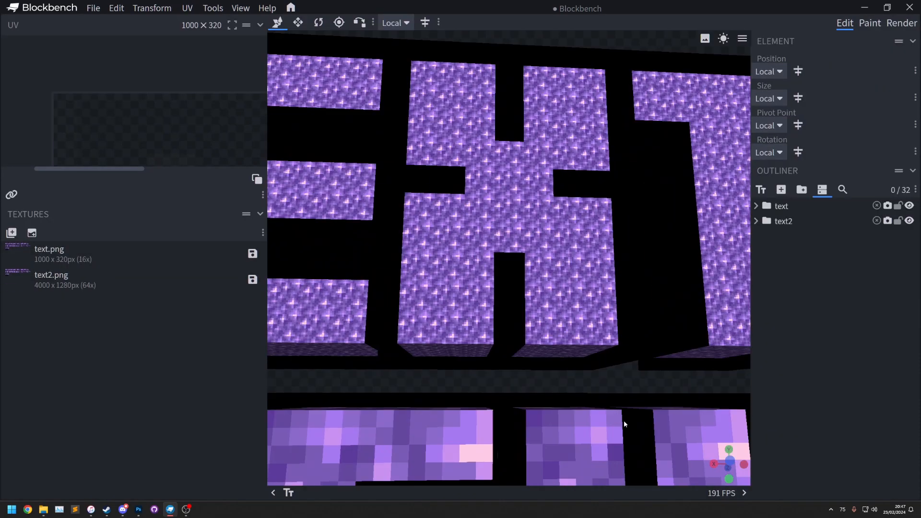
pyautogui.click(418, 267)
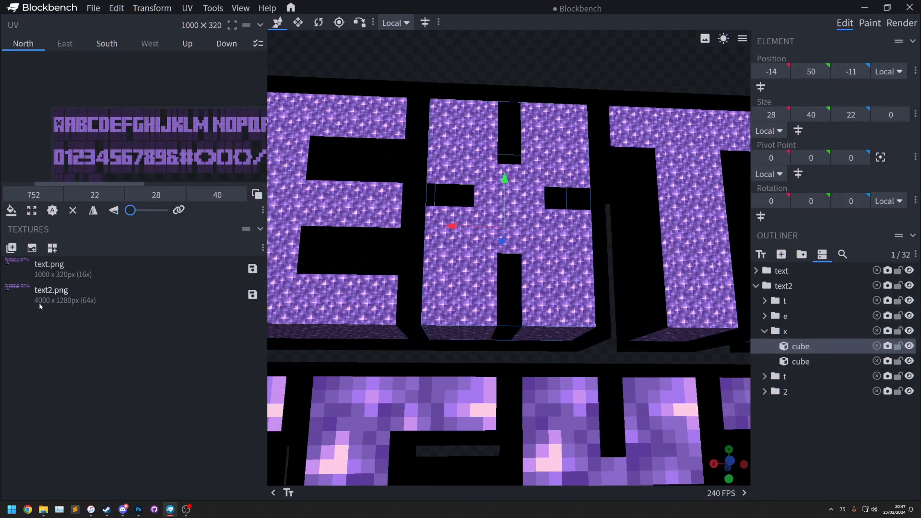
pyautogui.scroll(4, 76, 136)
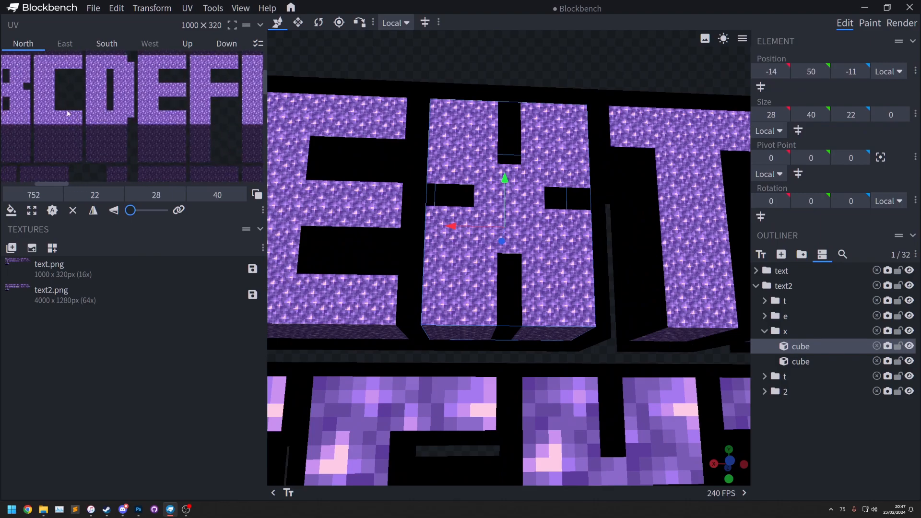
pyautogui.scroll(-2, 70, 114)
pyautogui.scroll(5, 91, 127)
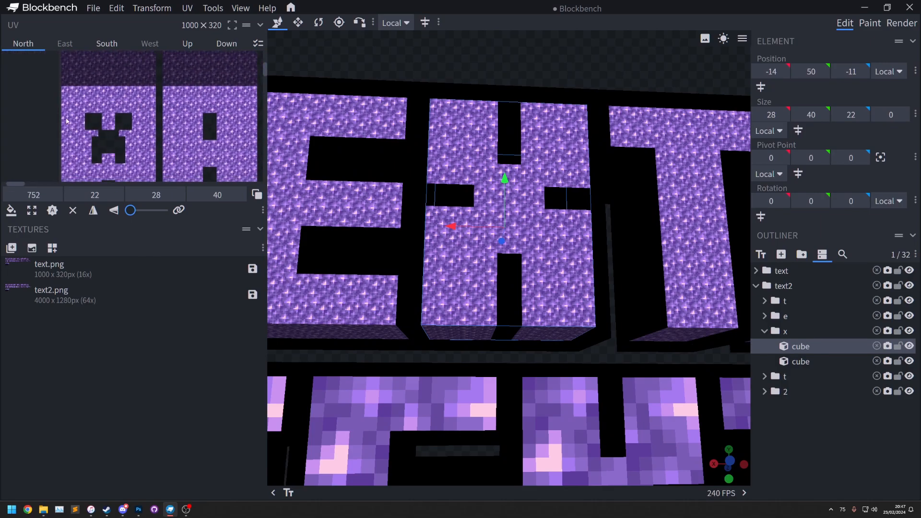
pyautogui.scroll(-3, 131, 115)
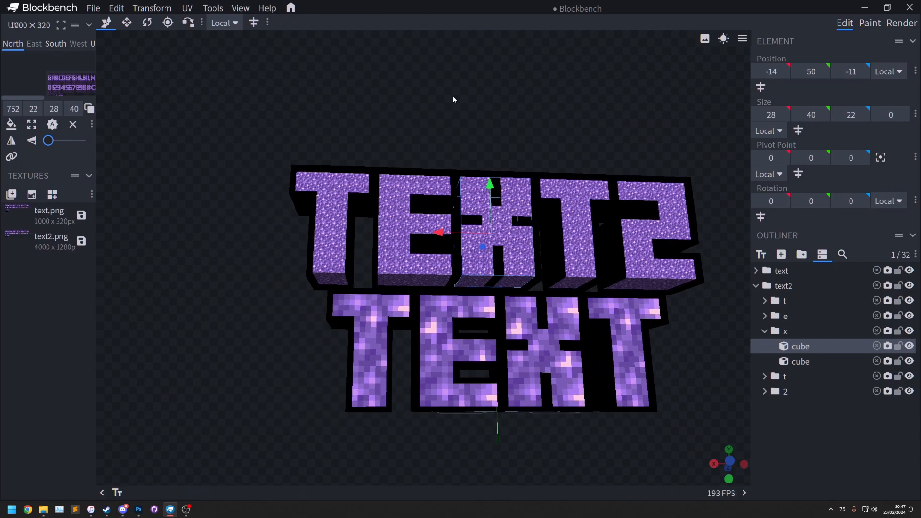
# Compare the pixel detail of the second text's first letters with the original text in the viewport
pyautogui.scroll(6, 465, 262)
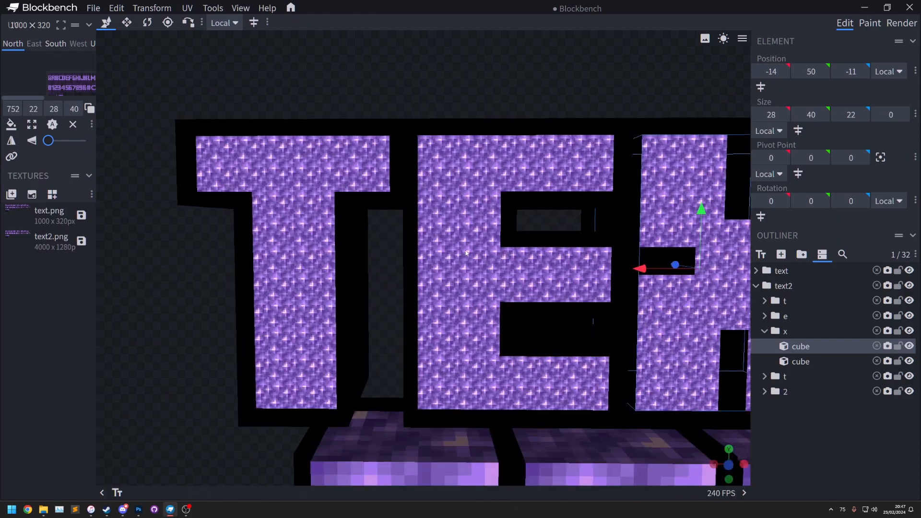
pyautogui.scroll(-3, 464, 262)
pyautogui.scroll(-2, 465, 262)
pyautogui.scroll(2, 475, 253)
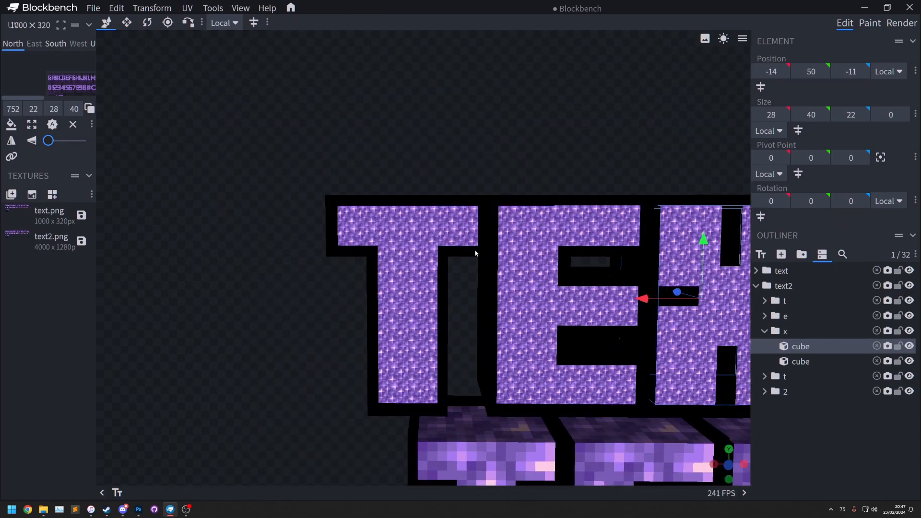
pyautogui.scroll(5, 262, 139)
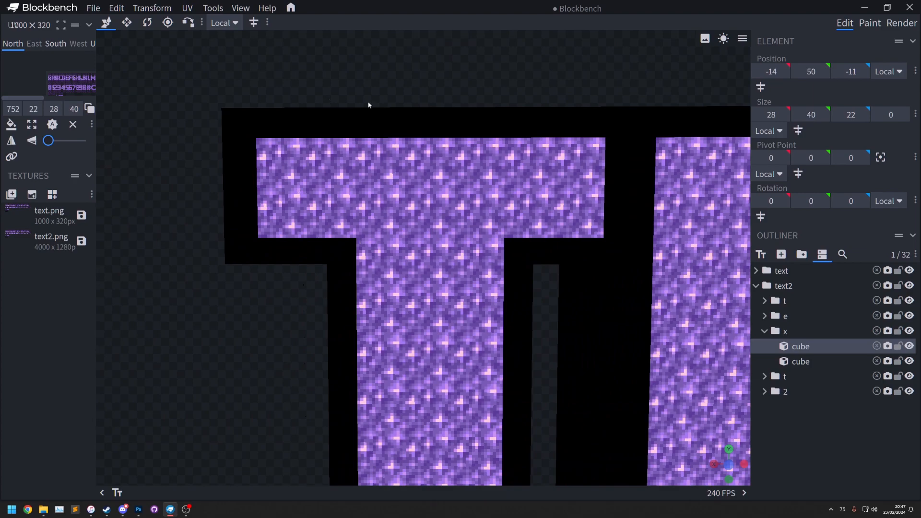
pyautogui.scroll(-6, 559, 265)
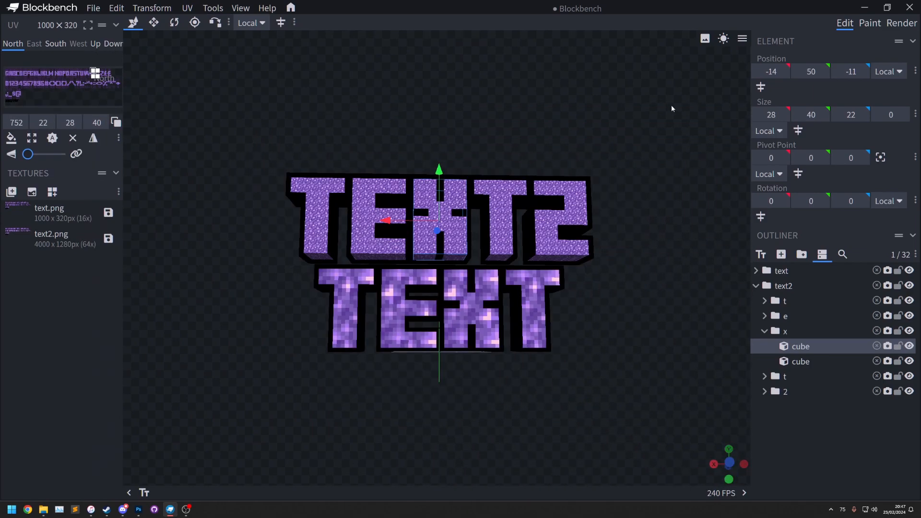
# Start another title text and apply the Calcite variant of the Stone tileable texture
pyautogui.click(760, 255)
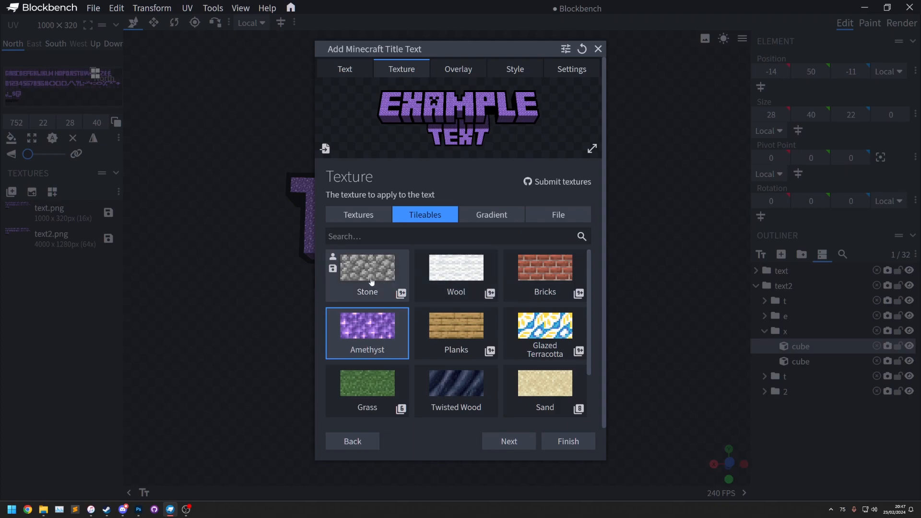
pyautogui.click(371, 281)
pyautogui.moveTo(591, 280); pyautogui.dragTo(602, 311)
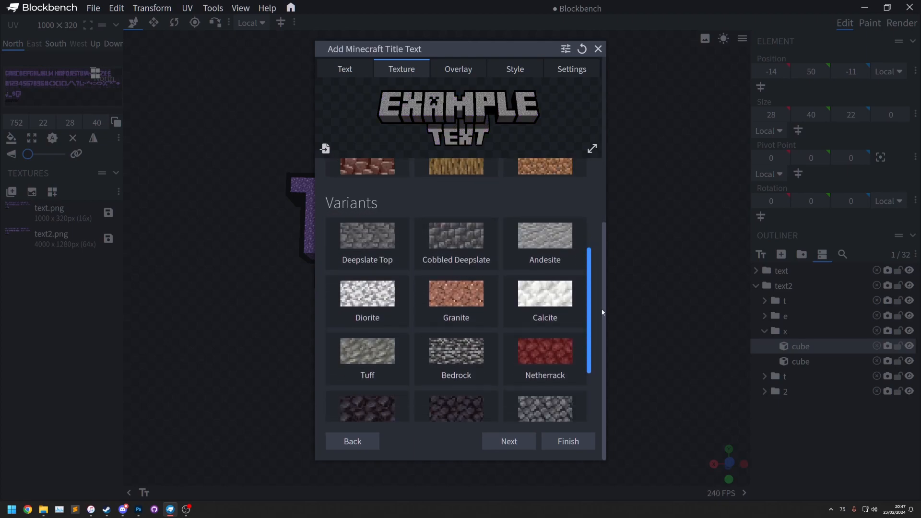
pyautogui.click(424, 290)
pyautogui.click(515, 287)
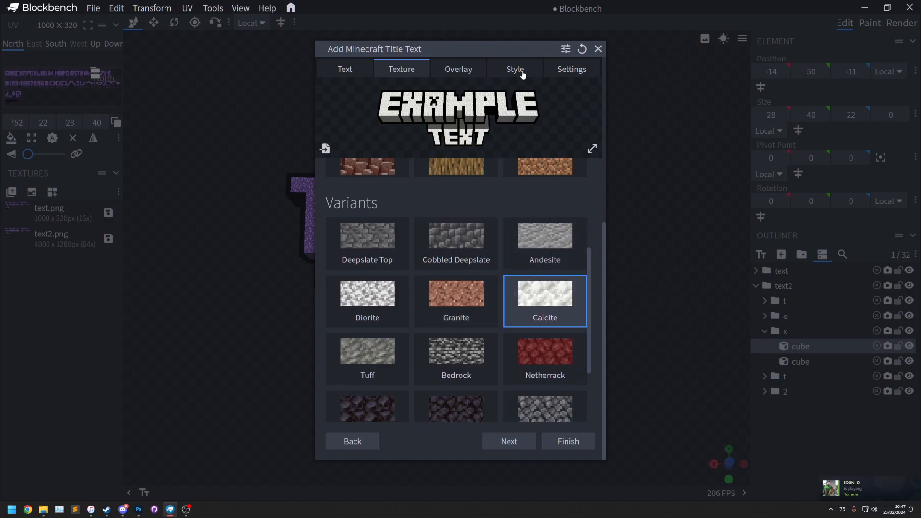
# Set the Calcite title's Texture Resolution to 1000 and its tile Scale to 2, and check the enlarged preview
pyautogui.click(523, 74)
pyautogui.moveTo(544, 290); pyautogui.dragTo(406, 290)
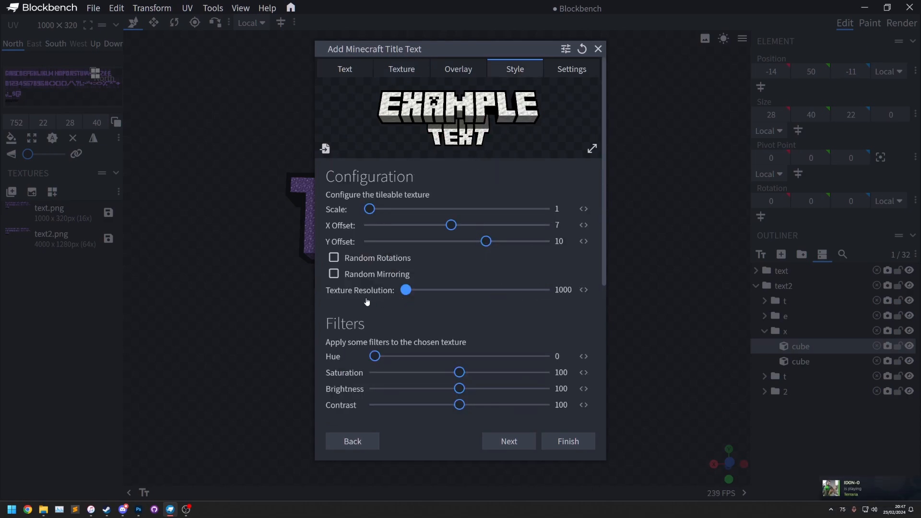
pyautogui.moveTo(370, 208); pyautogui.dragTo(386, 207)
pyautogui.click(461, 120)
pyautogui.click(461, 117)
# Try the Twisted Wood tileable and several Glazed Terracotta variants, including Lime and Orange, on the title
pyautogui.click(402, 69)
pyautogui.click(465, 388)
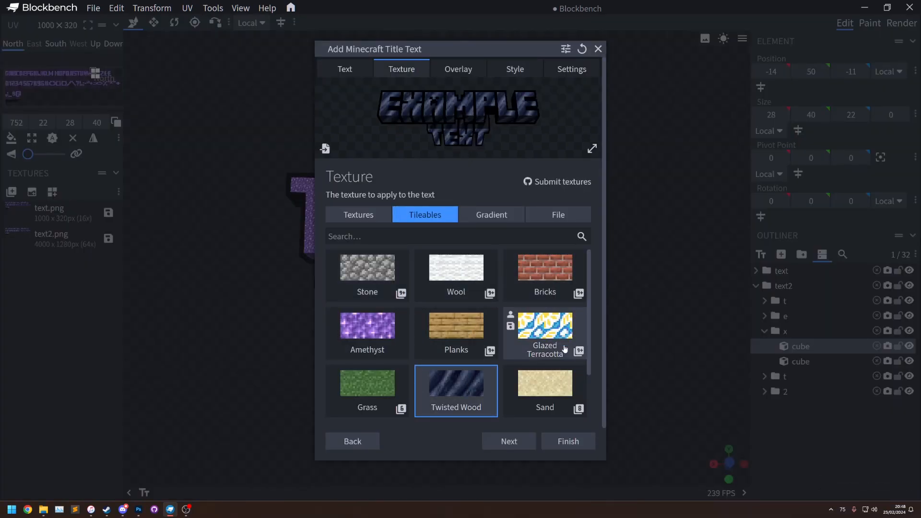
pyautogui.click(578, 351)
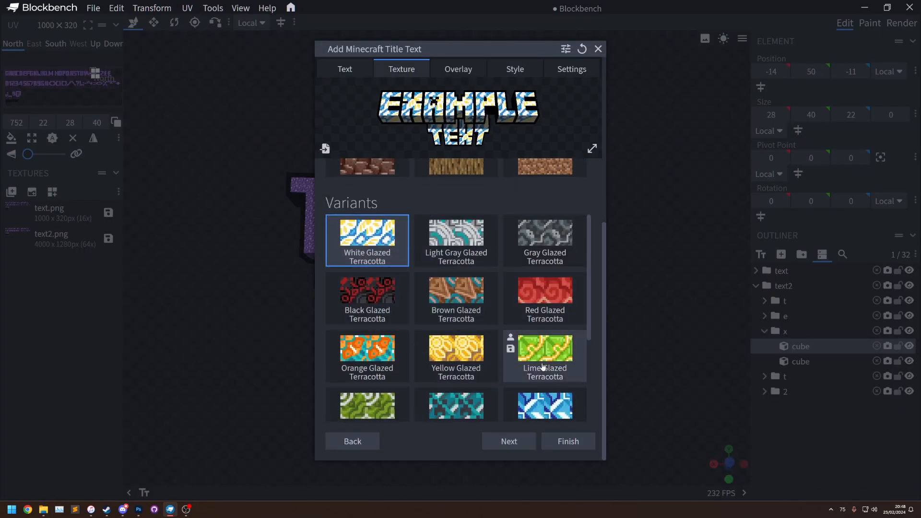
pyautogui.click(545, 348)
pyautogui.click(455, 405)
pyautogui.click(365, 348)
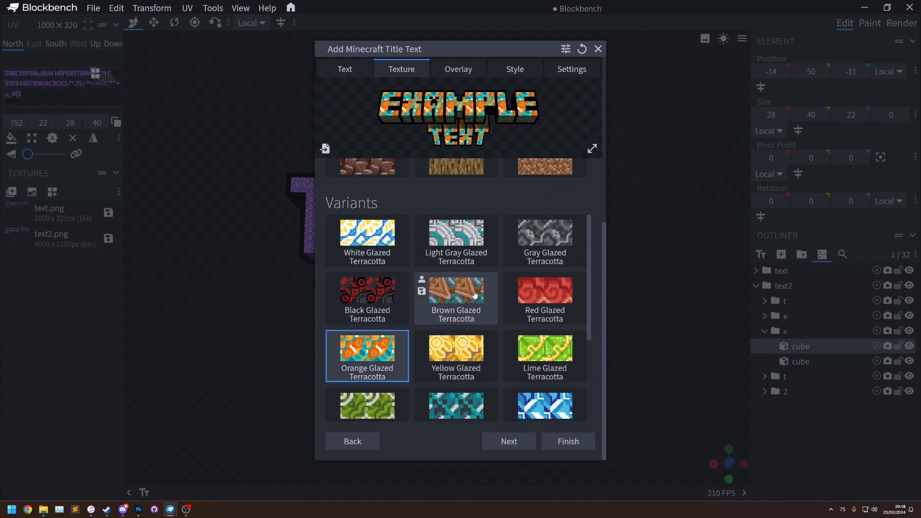
# Load minecraft_title_generator.png as the title's custom texture file and set its Texture Type to Tileable
pyautogui.scroll(5, 474, 307)
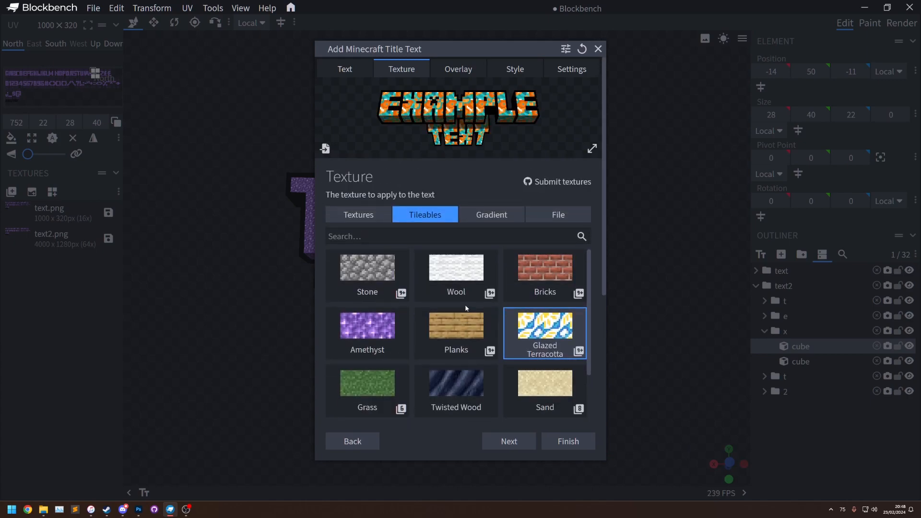
pyautogui.click(559, 216)
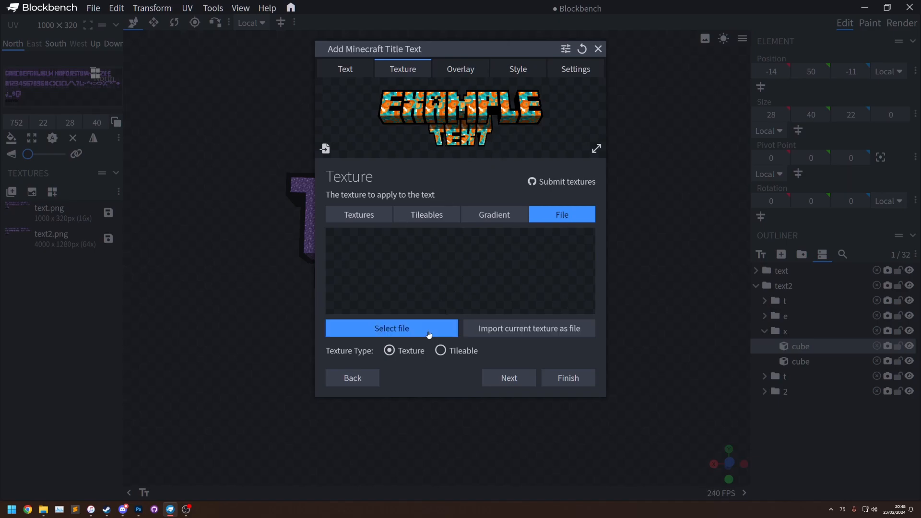
pyautogui.click(428, 334)
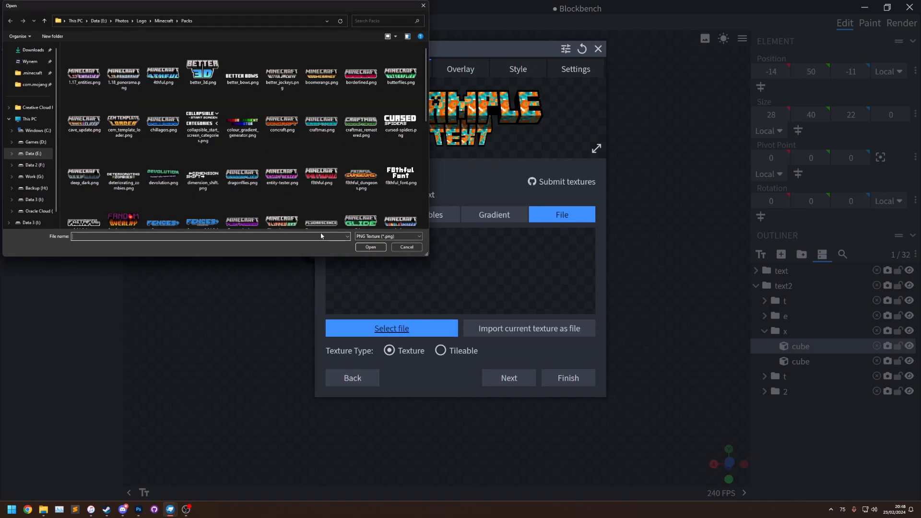
pyautogui.scroll(-1, 331, 163)
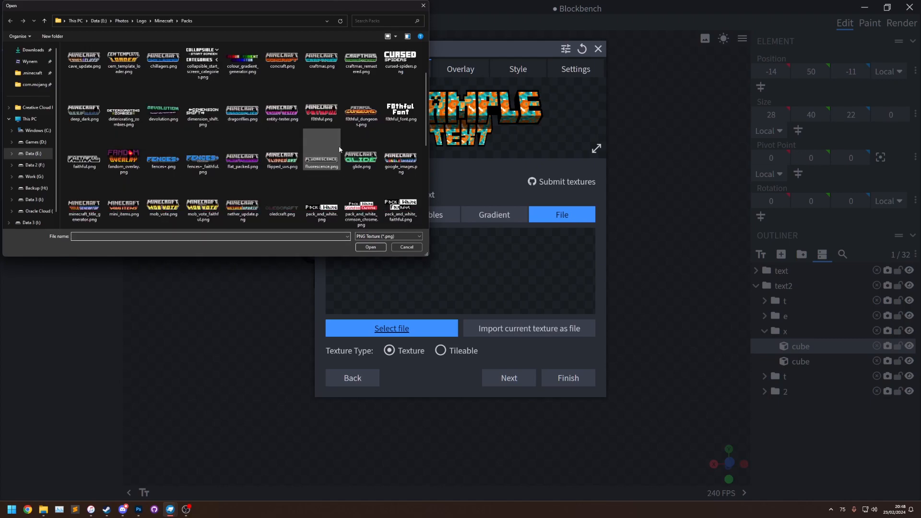
pyautogui.click(84, 199)
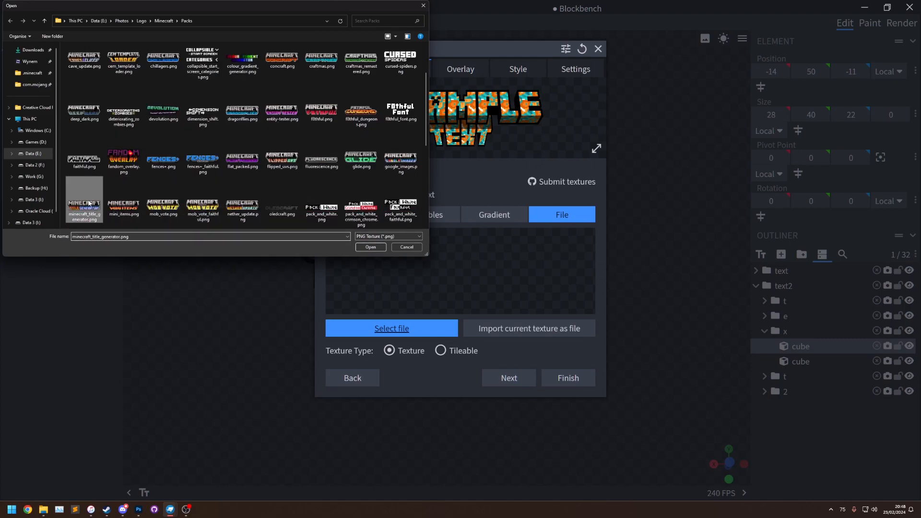
pyautogui.click(368, 248)
pyautogui.click(467, 342)
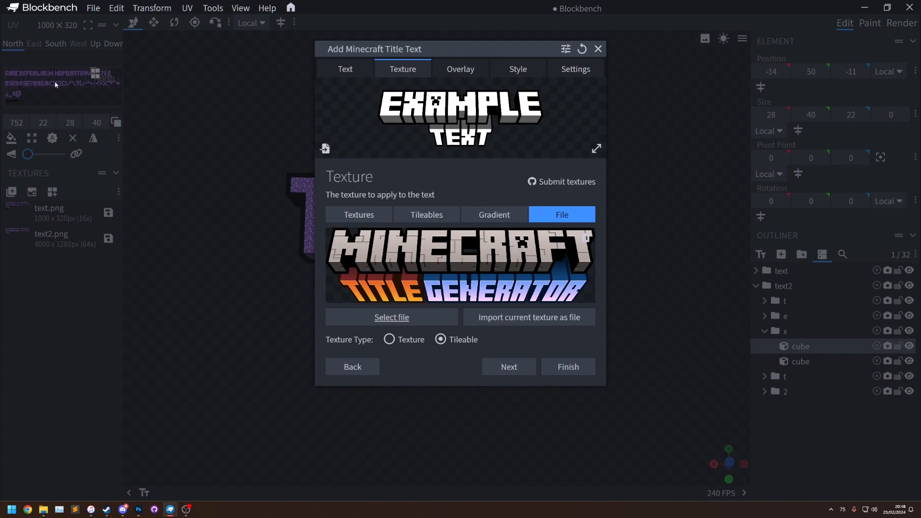
pyautogui.click(389, 339)
pyautogui.click(440, 339)
# Set the custom texture's Scale to 1 and Texture Resolution to 4000, and check the enlarged preview
pyautogui.click(498, 74)
pyautogui.click(420, 75)
pyautogui.click(502, 72)
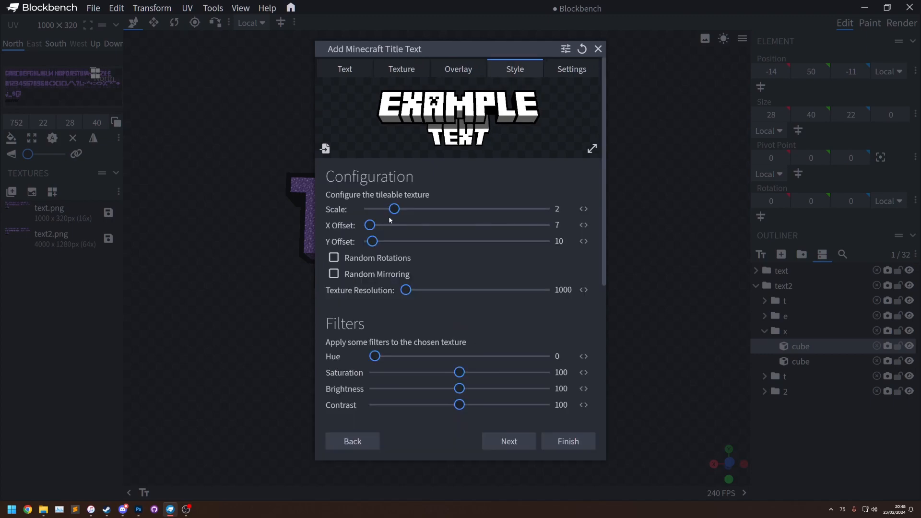
pyautogui.moveTo(394, 208); pyautogui.dragTo(370, 208)
pyautogui.moveTo(406, 290); pyautogui.dragTo(613, 294)
pyautogui.click(423, 111)
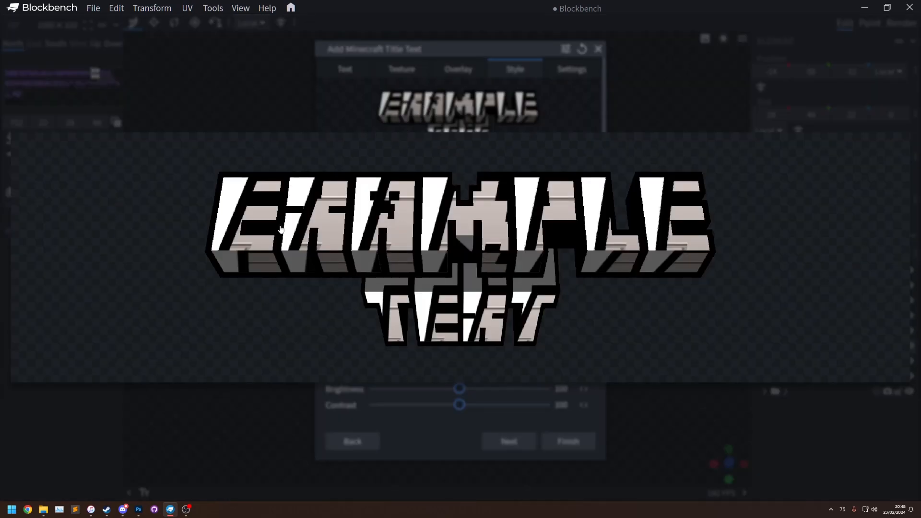
pyautogui.click(430, 215)
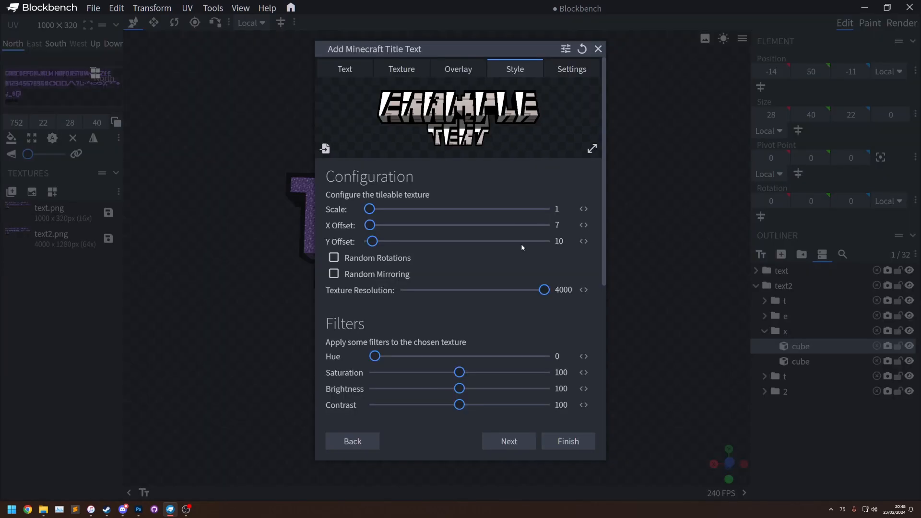
# Replace the custom texture file with azalea_leaves.png from the block textures of the 1.20.4 resource pack
pyautogui.click(406, 72)
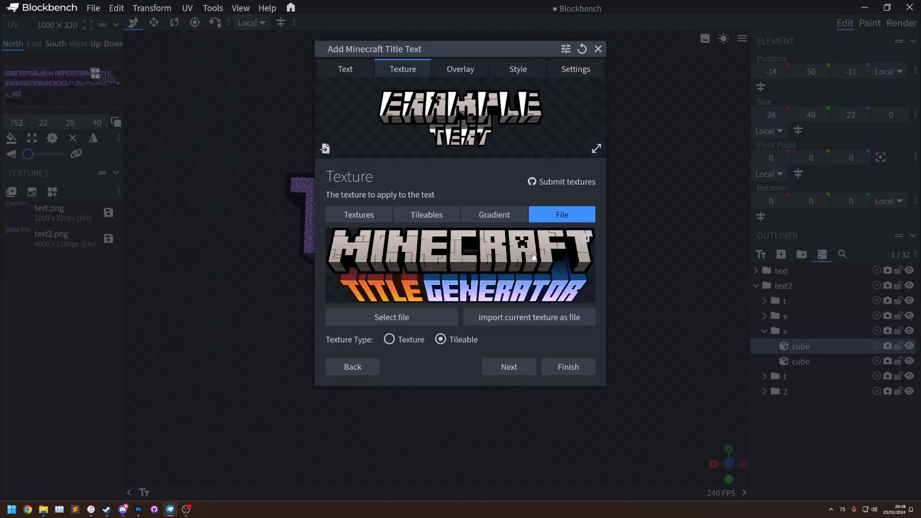
pyautogui.click(401, 321)
pyautogui.click(32, 73)
pyautogui.doubleClick(110, 193)
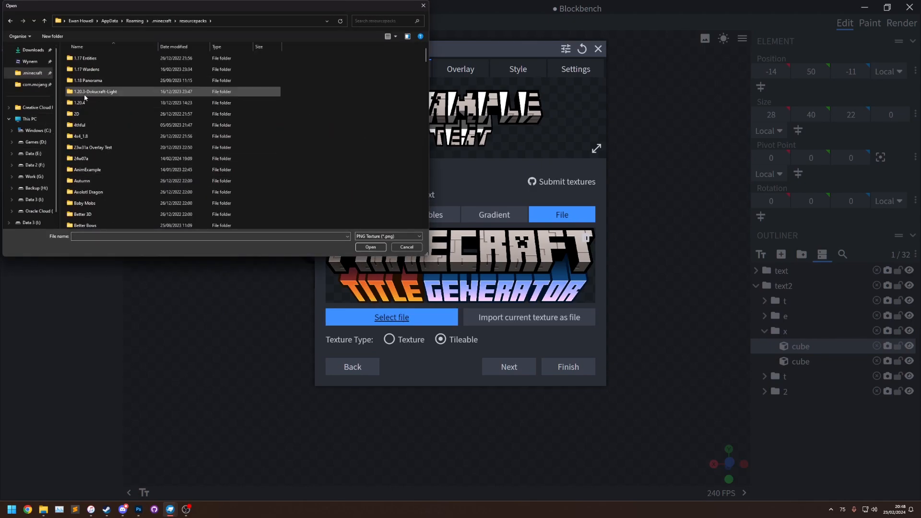
pyautogui.doubleClick(93, 103)
pyautogui.doubleClick(92, 58)
pyautogui.doubleClick(108, 71)
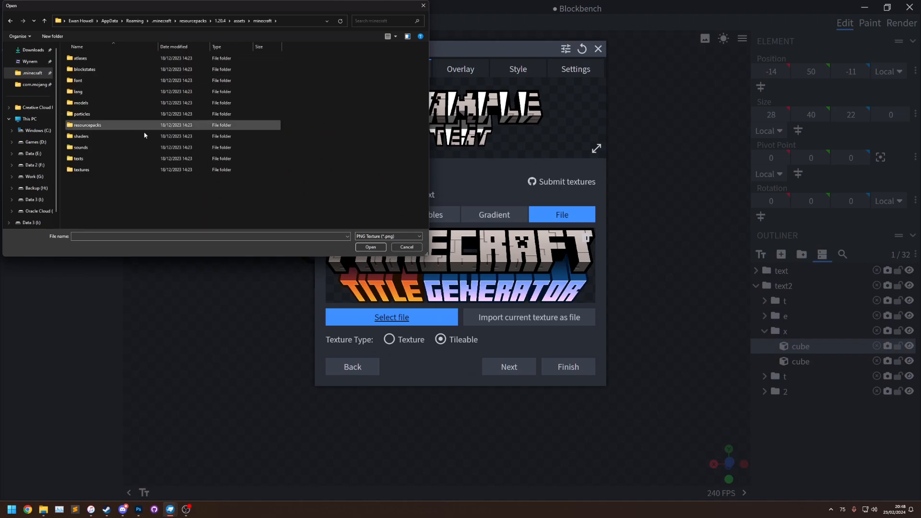
pyautogui.doubleClick(119, 171)
pyautogui.doubleClick(127, 83)
pyautogui.click(163, 100)
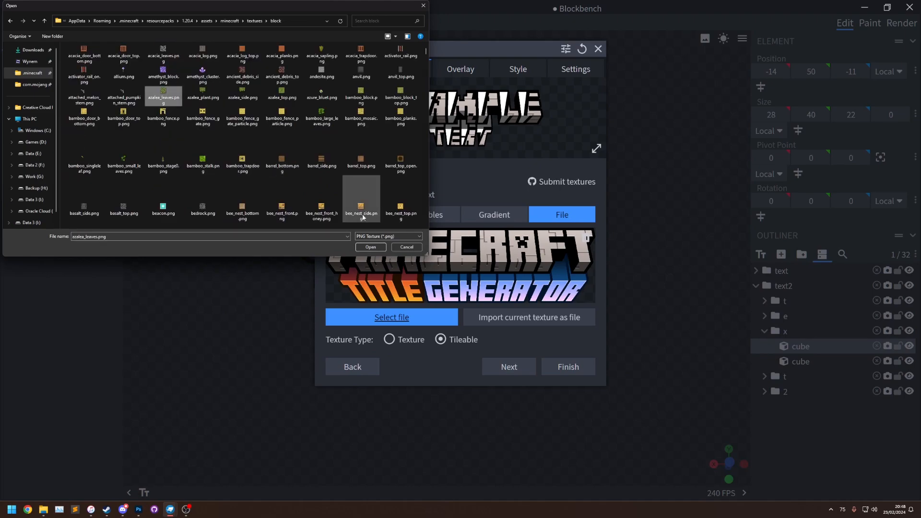
pyautogui.click(370, 247)
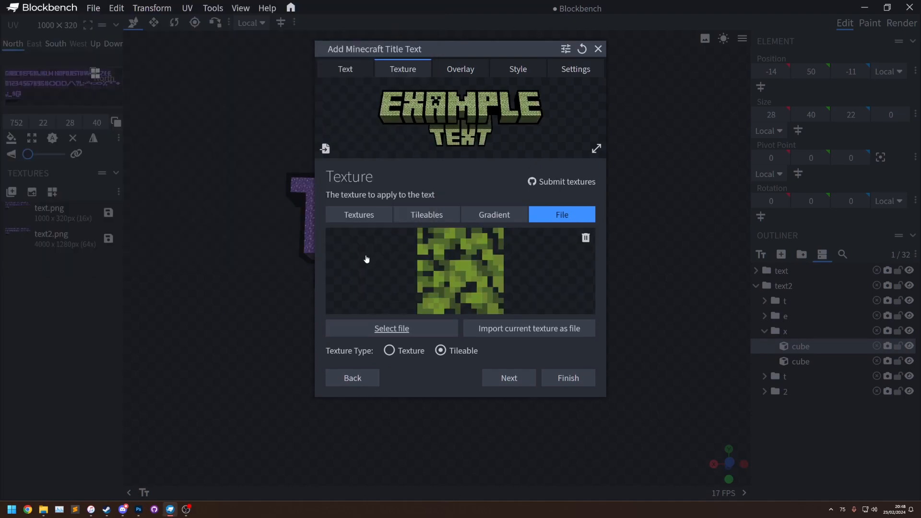
# Preview the azalea leaves title enlarged, then set its Texture Resolution to 1000 and tile Scale to 2
pyautogui.click(463, 155)
pyautogui.click(417, 114)
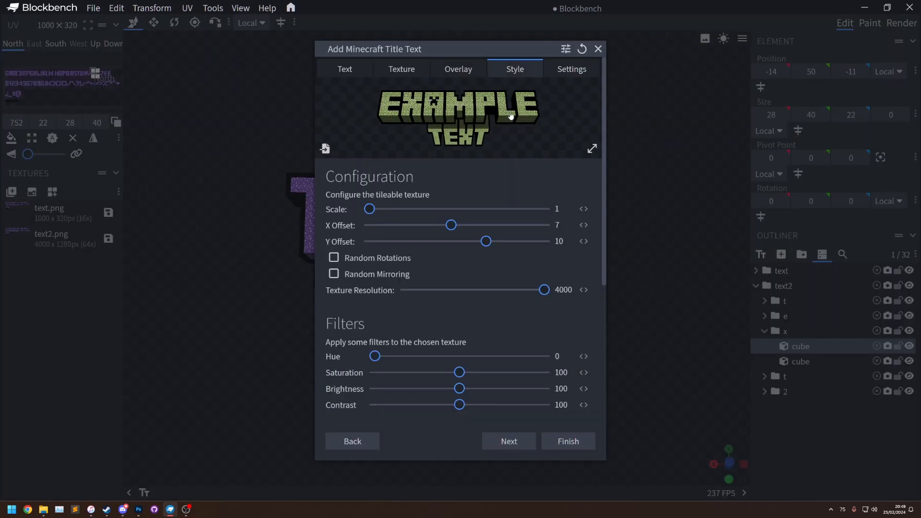
pyautogui.moveTo(542, 290); pyautogui.dragTo(386, 287)
pyautogui.click(428, 142)
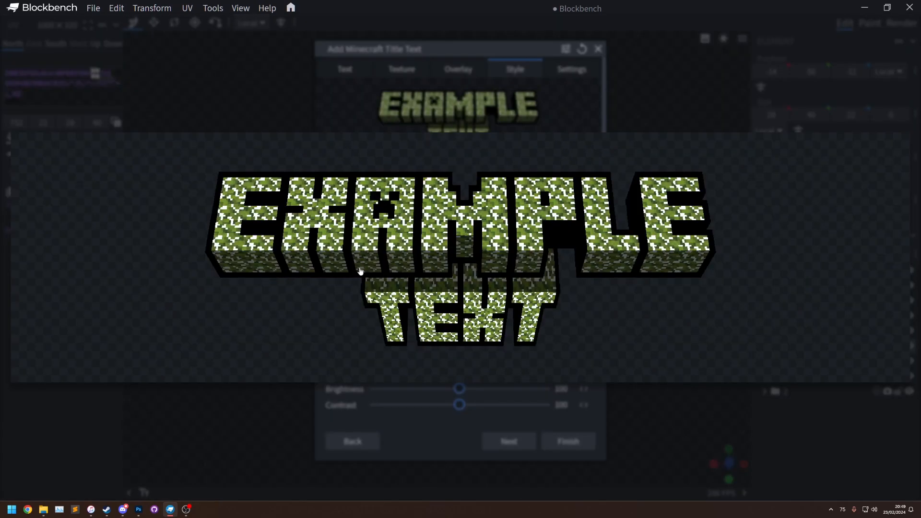
pyautogui.click(393, 185)
pyautogui.moveTo(369, 209); pyautogui.dragTo(419, 209)
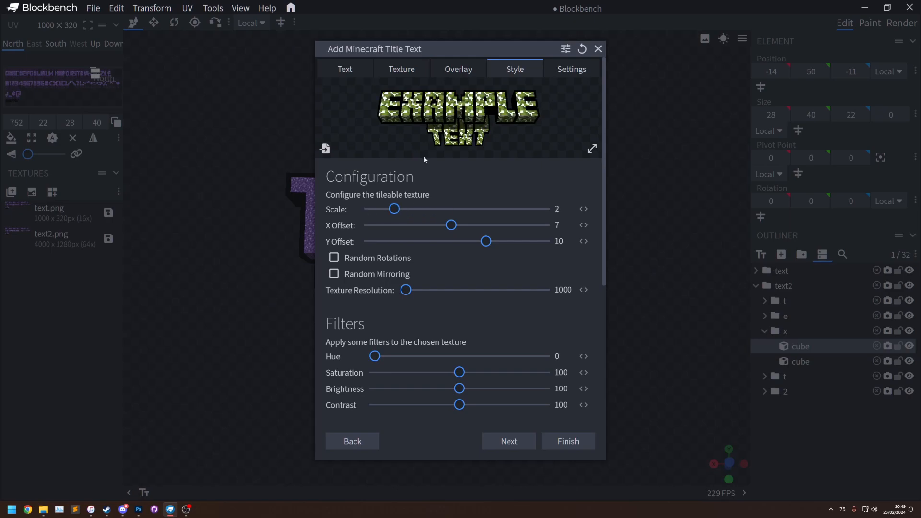
# Check the azalea leaves title in the enlarged preview, add it to the model, and raise it above the purple TEXT2
pyautogui.click(381, 119)
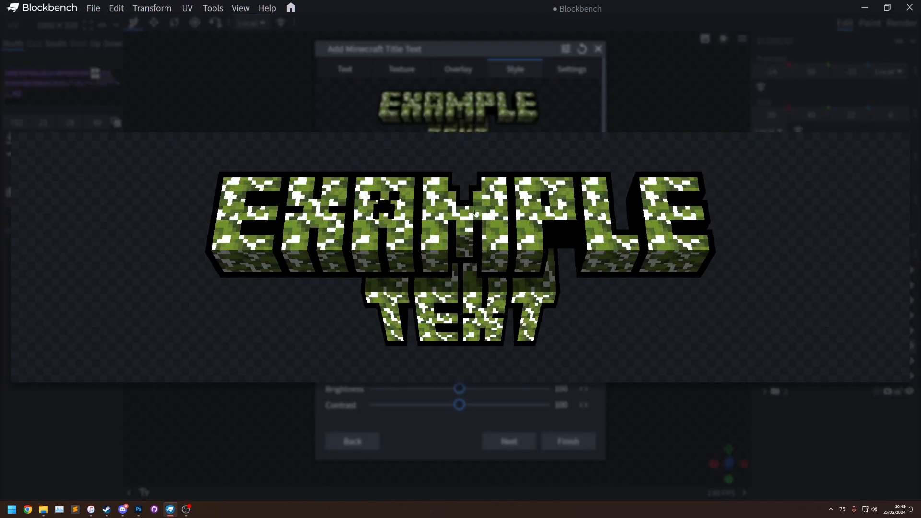
pyautogui.click(521, 111)
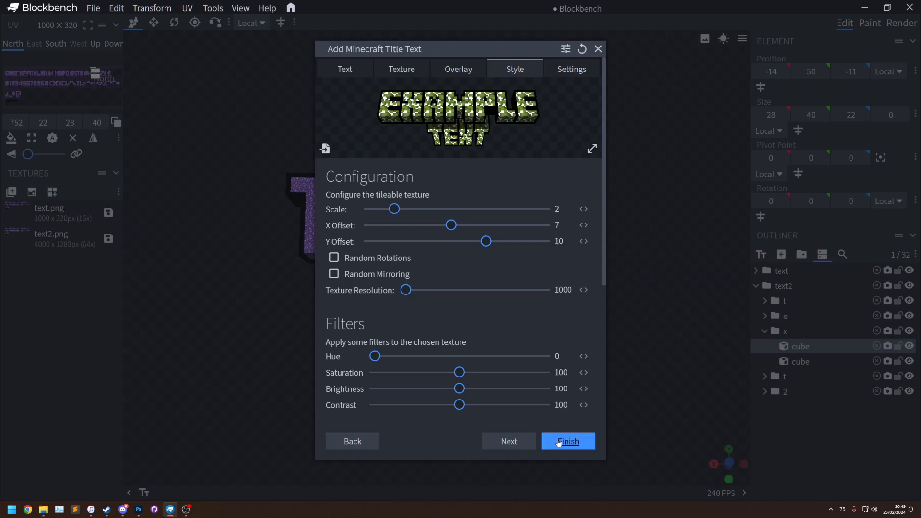
pyautogui.click(568, 441)
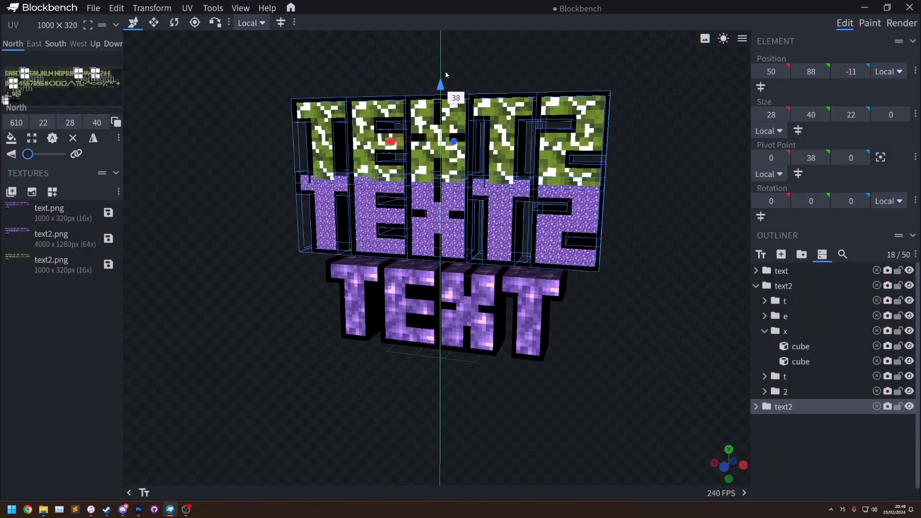
pyautogui.scroll(4, 651, 297)
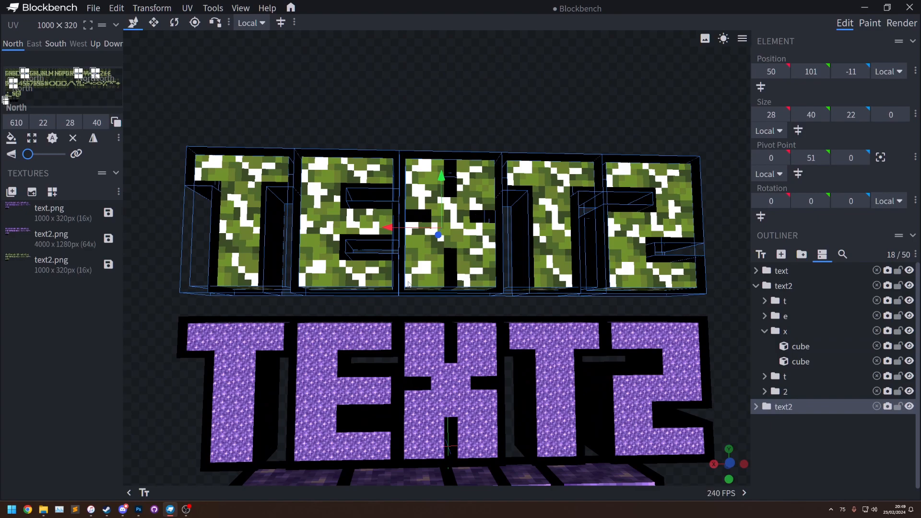
pyautogui.scroll(-5, 409, 284)
pyautogui.moveTo(455, 283); pyautogui.dragTo(454, 202, button='right')
pyautogui.moveTo(641, 226)
pyautogui.mouseDown()
pyautogui.moveTo(643, 243)
pyautogui.moveTo(645, 235)
pyautogui.mouseUp()
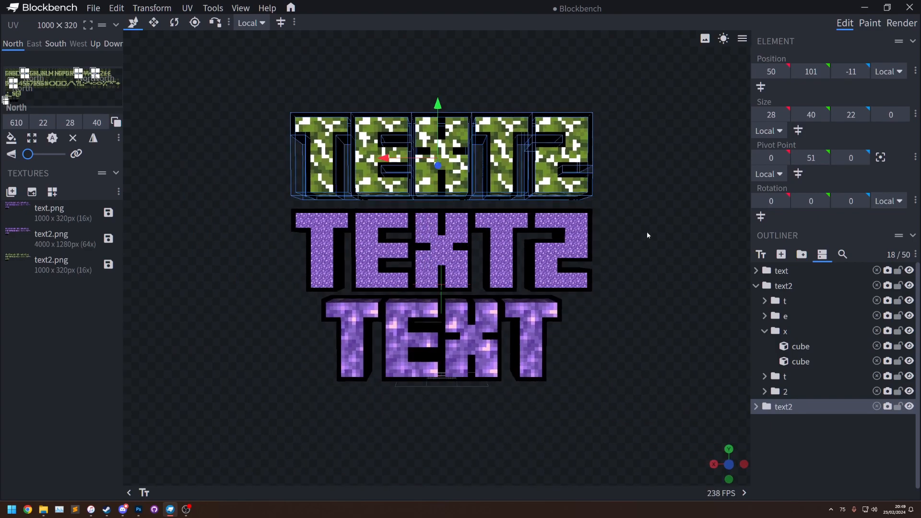
# Start another title text, show its tileable textures, and open the GitHub page for submitting textures
pyautogui.click(761, 254)
pyautogui.click(405, 71)
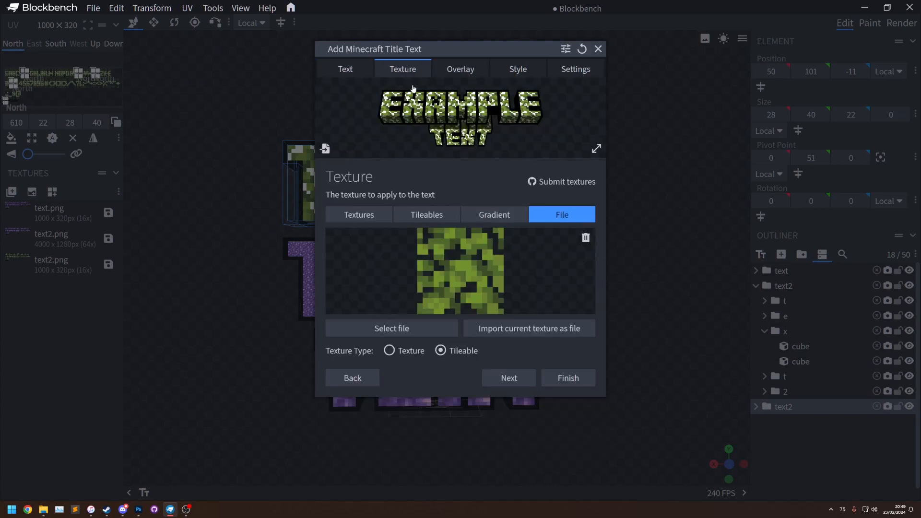
pyautogui.click(433, 214)
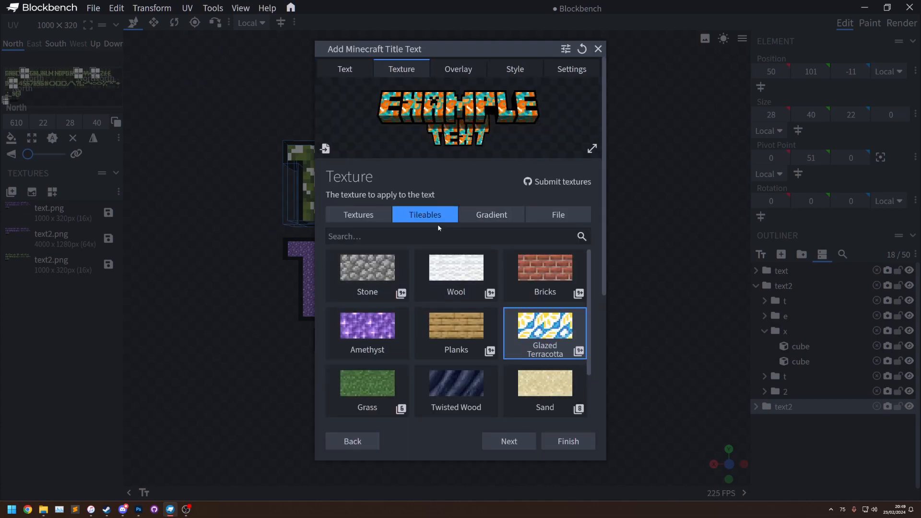
pyautogui.click(562, 182)
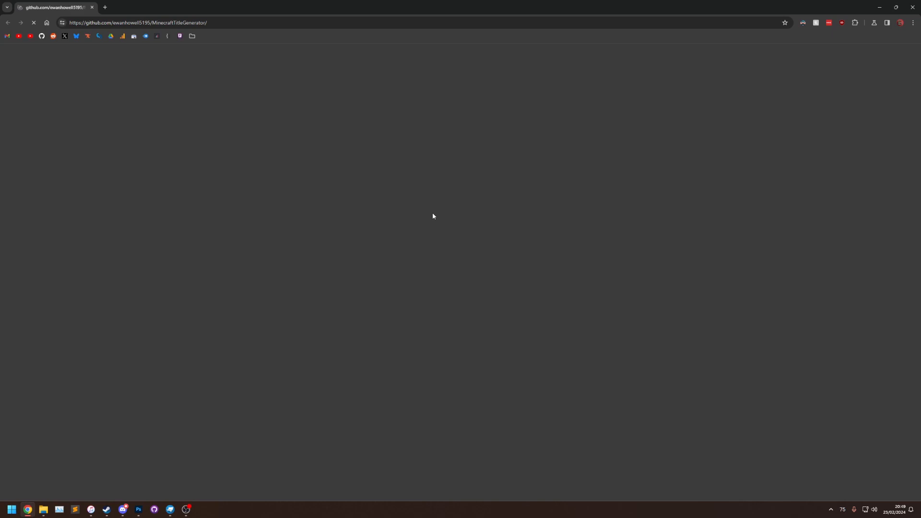
# Read the MinecraftTitleGenerator README's submission instructions and highlight the whole Tileables section with its creation steps and rules
pyautogui.scroll(-2, 209, 187)
pyautogui.scroll(2, 209, 186)
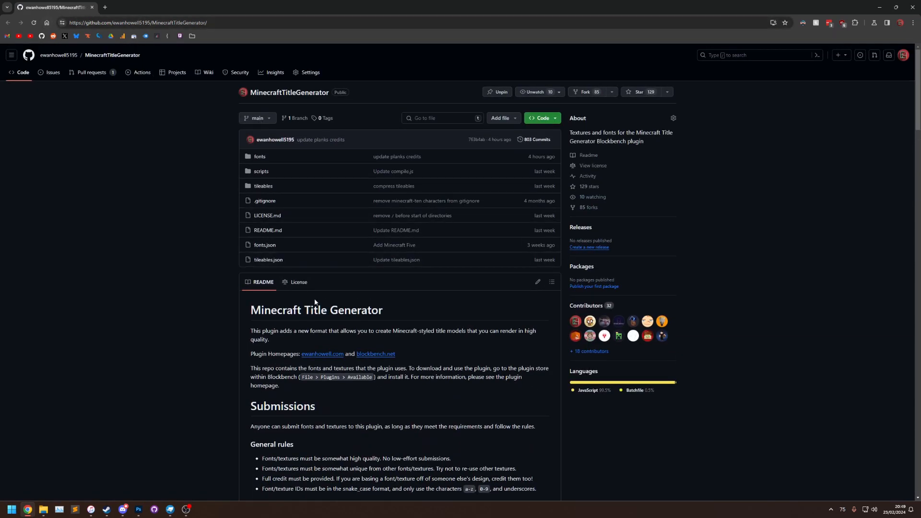
pyautogui.scroll(-7, 315, 302)
pyautogui.scroll(2, 245, 151)
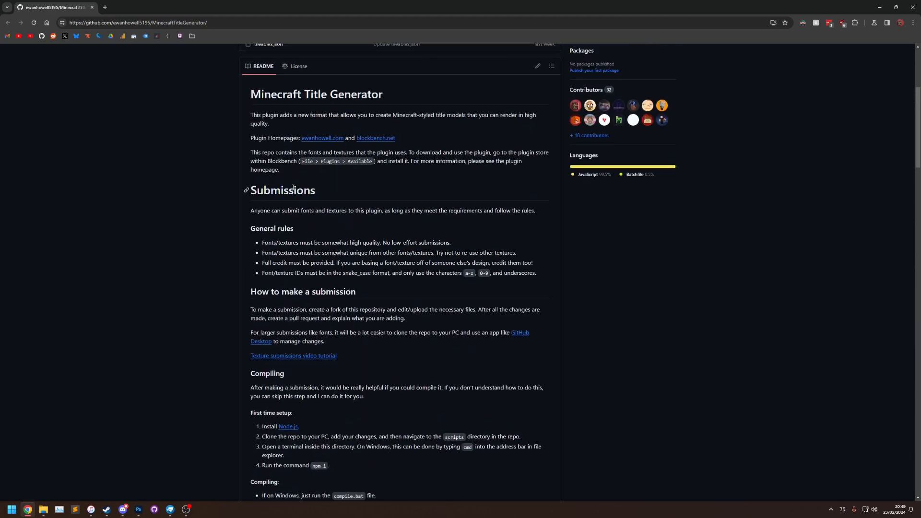
pyautogui.scroll(-15, 338, 217)
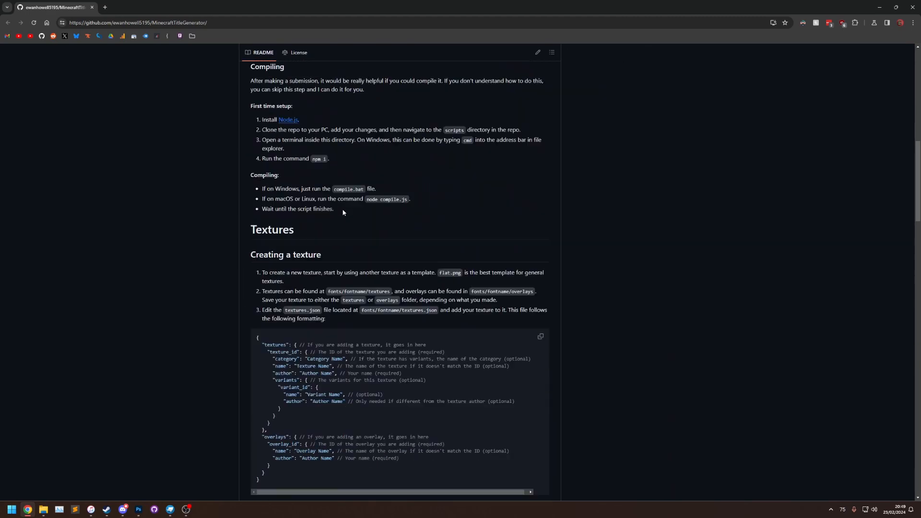
pyautogui.moveTo(251, 208); pyautogui.dragTo(341, 447)
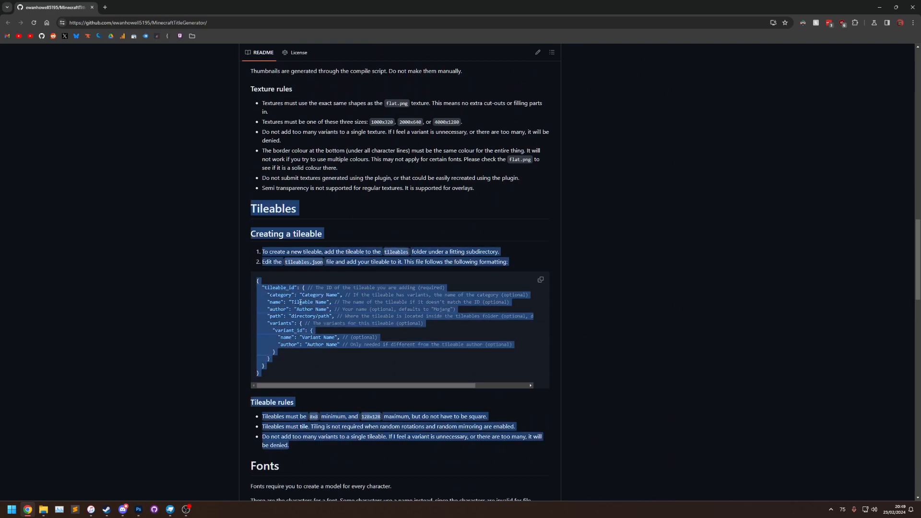
# Switch back to Blockbench and dismiss the title text dialog without adding another text
pyautogui.hotkey('alt', 'Tab')
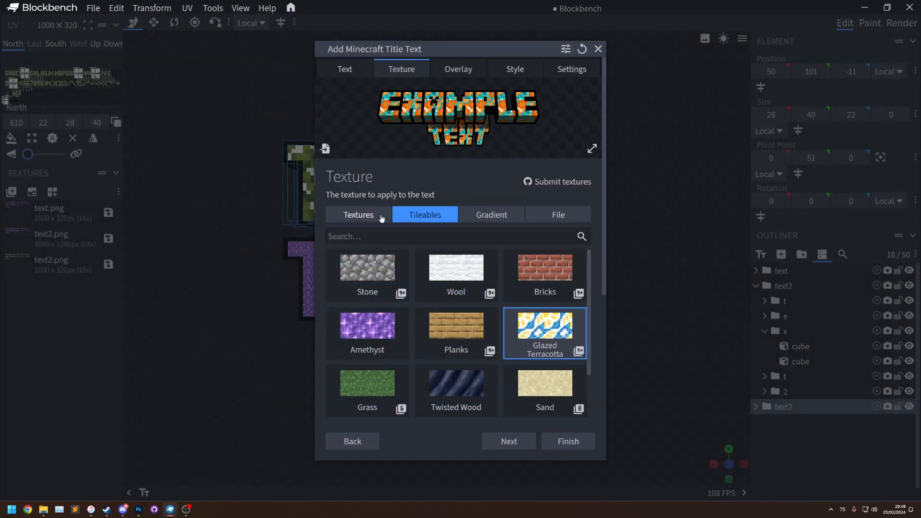
pyautogui.moveTo(602, 288); pyautogui.dragTo(607, 266)
pyautogui.click(619, 262)
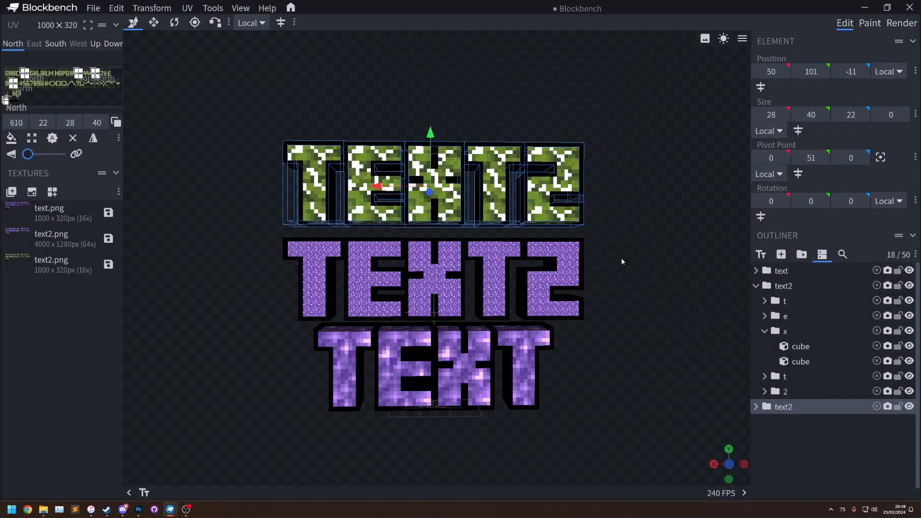
# Switch to Render mode, reset the camera angle on the amethyst TEXT title, and take a render
pyautogui.click(902, 23)
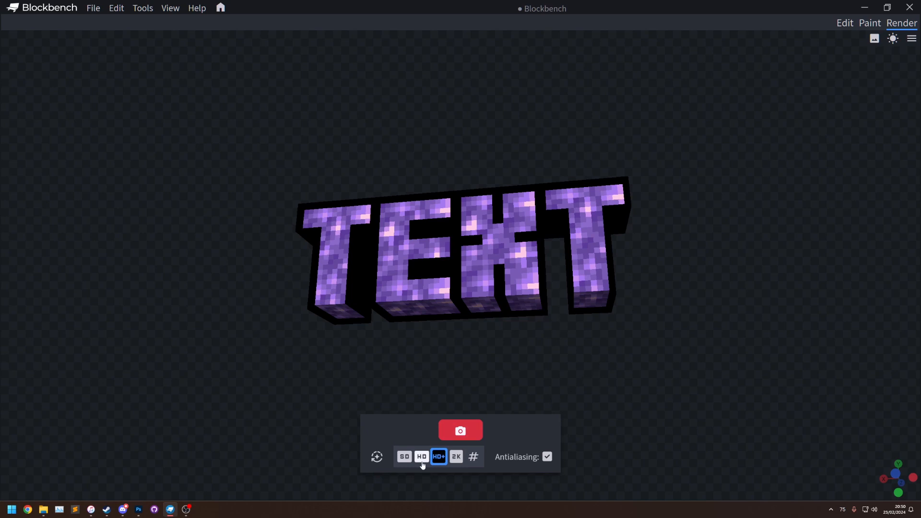
pyautogui.click(376, 457)
pyautogui.scroll(4, 470, 375)
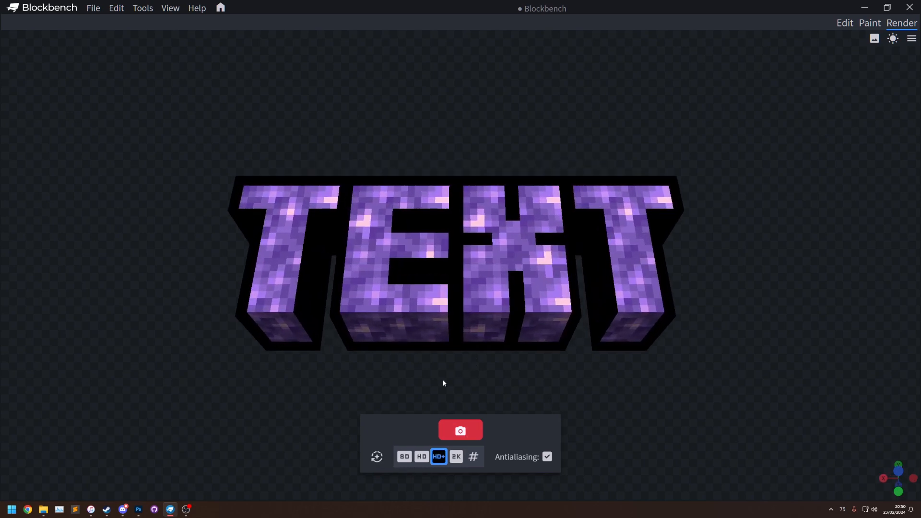
pyautogui.scroll(-3, 254, 199)
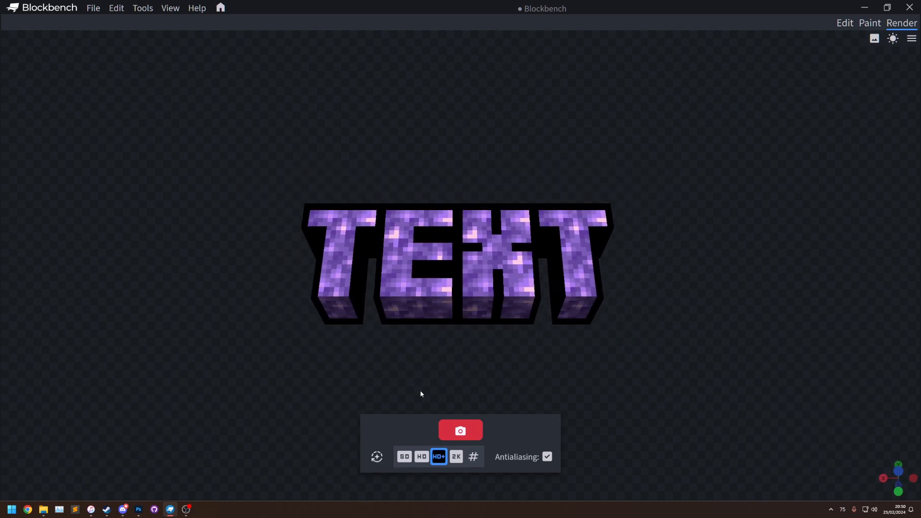
pyautogui.click(377, 457)
pyautogui.click(448, 431)
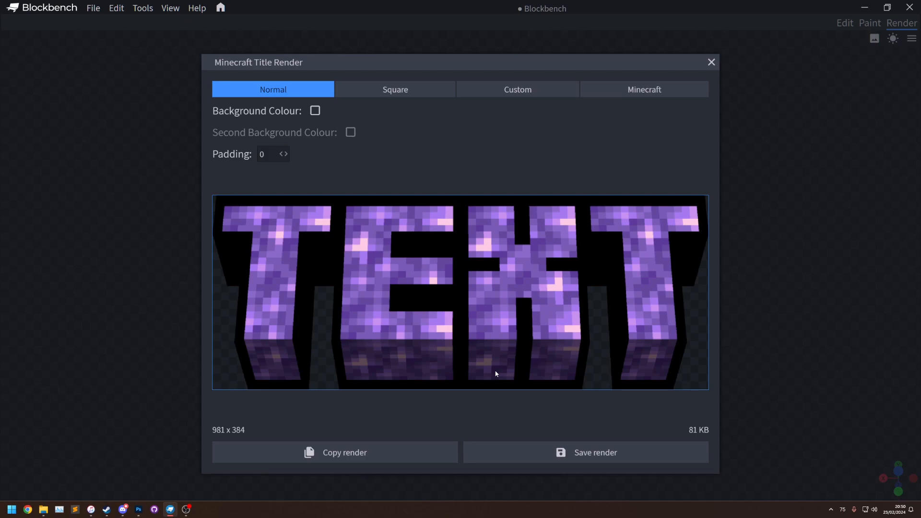
# Try the Square format for the title render with a padding of 132
pyautogui.click(390, 92)
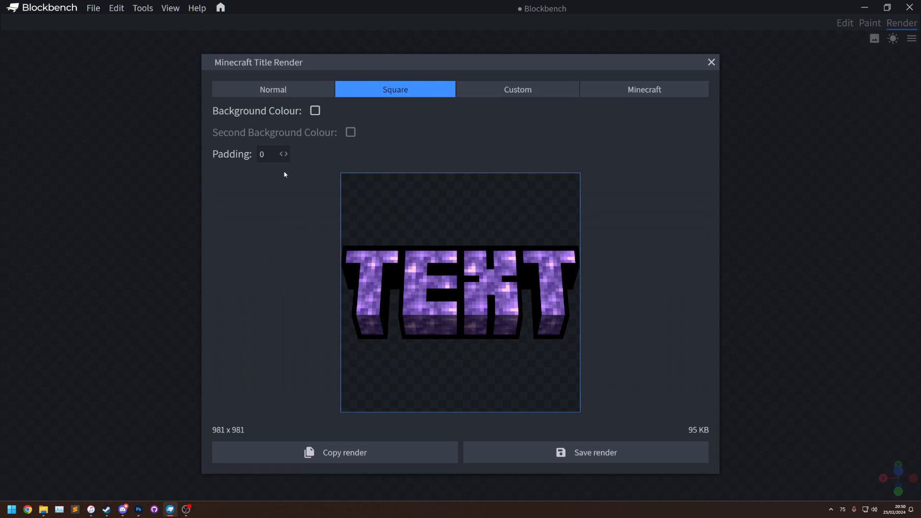
pyautogui.moveTo(263, 154); pyautogui.dragTo(220, 157)
pyautogui.write('129')
pyautogui.moveTo(663, 268)
pyautogui.mouseDown()
pyautogui.moveTo(643, 268)
pyautogui.moveTo(677, 268)
pyautogui.mouseUp()
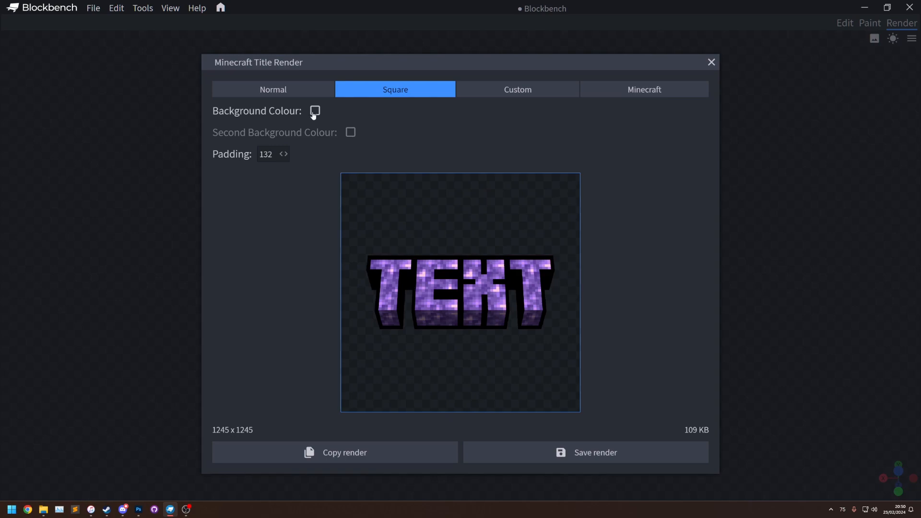
# Use the Normal render format with a padding of 66 and give the render a muted red background colour
pyautogui.click(283, 96)
pyautogui.moveTo(279, 157); pyautogui.dragTo(431, 211)
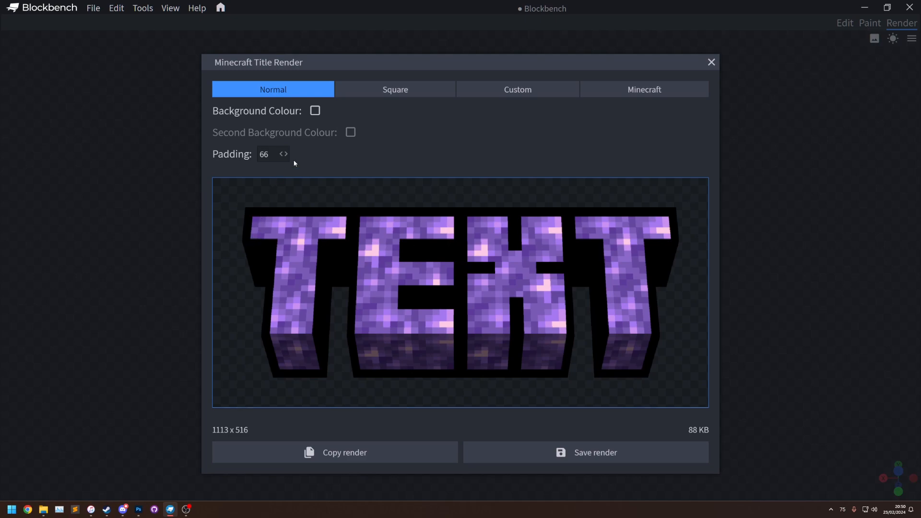
pyautogui.click(315, 111)
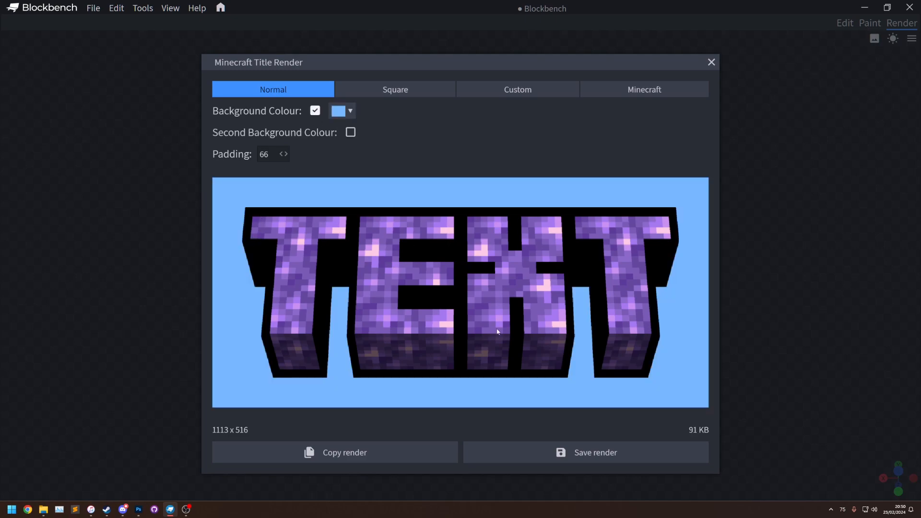
pyautogui.click(340, 115)
pyautogui.moveTo(390, 156)
pyautogui.mouseDown()
pyautogui.moveTo(352, 186)
pyautogui.moveTo(387, 137)
pyautogui.moveTo(419, 136)
pyautogui.moveTo(419, 196)
pyautogui.moveTo(380, 147)
pyautogui.mouseUp()
pyautogui.click(418, 133)
pyautogui.click(475, 174)
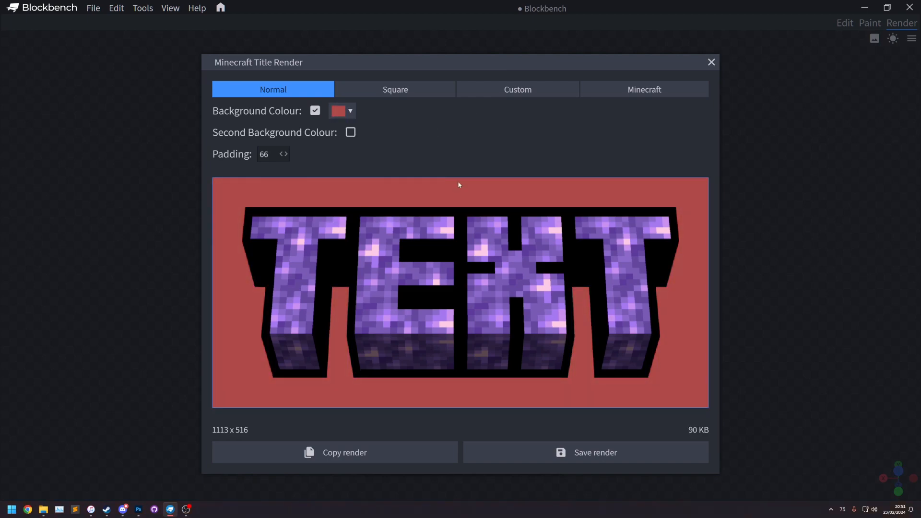
# Enable a pinkish-purple second background colour and check the gradient in the Square format before returning to Normal
pyautogui.click(351, 133)
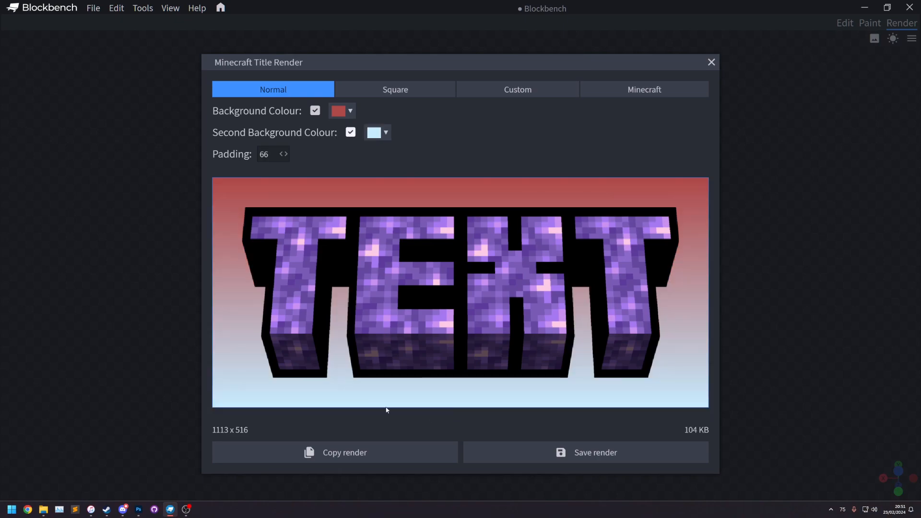
pyautogui.click(374, 133)
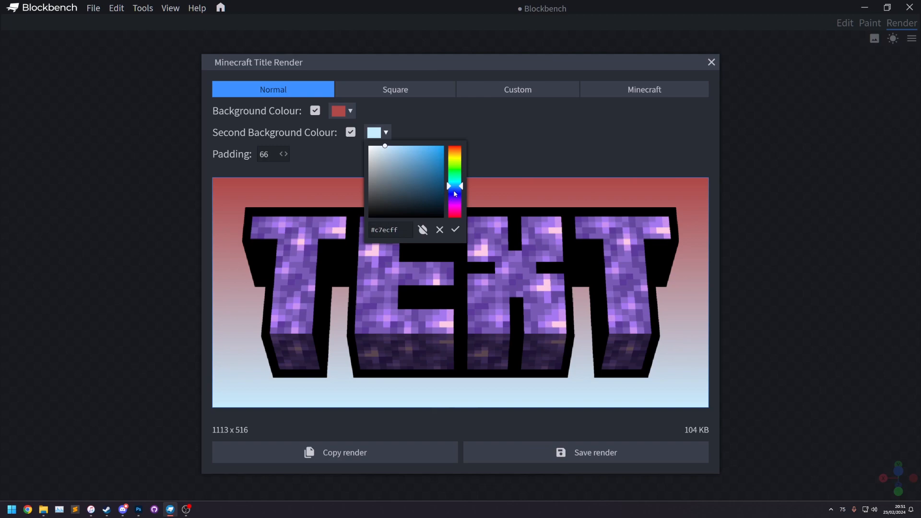
pyautogui.moveTo(454, 194); pyautogui.dragTo(454, 205)
pyautogui.moveTo(416, 172)
pyautogui.mouseDown()
pyautogui.moveTo(403, 162)
pyautogui.moveTo(399, 170)
pyautogui.mouseUp()
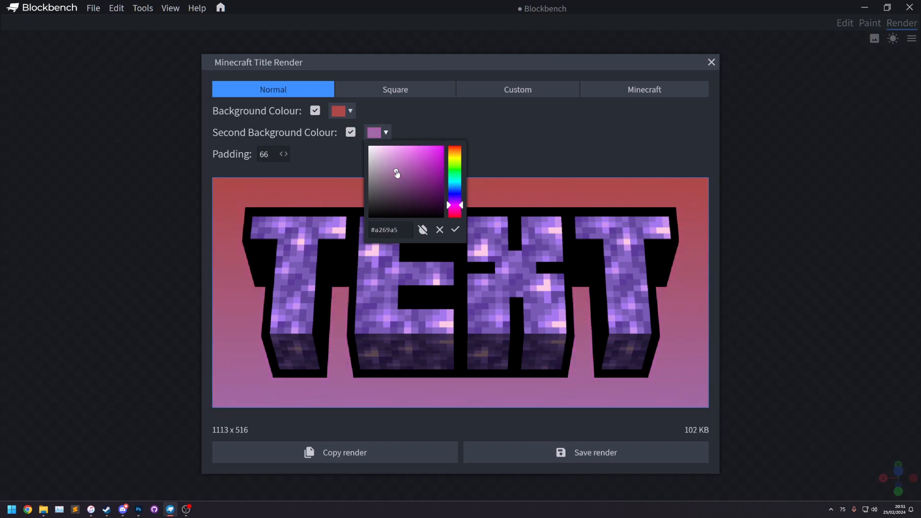
pyautogui.click(476, 392)
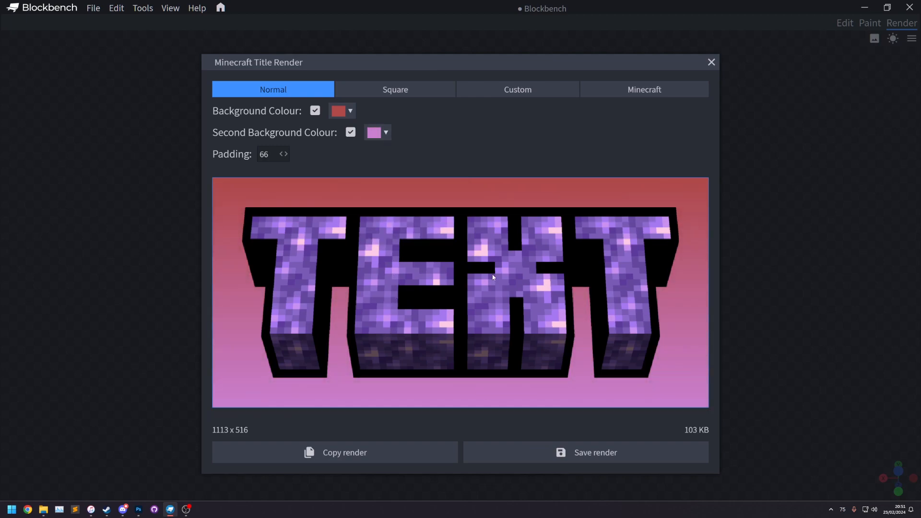
pyautogui.click(389, 91)
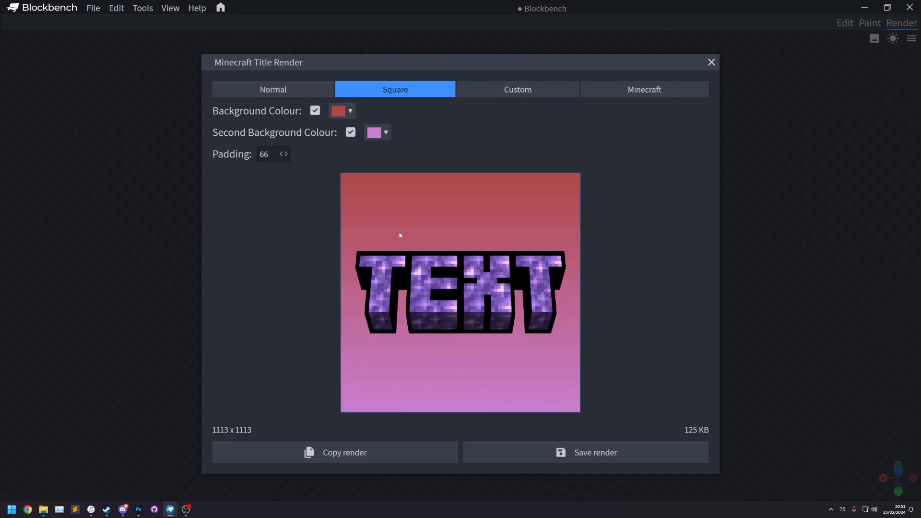
pyautogui.click(276, 92)
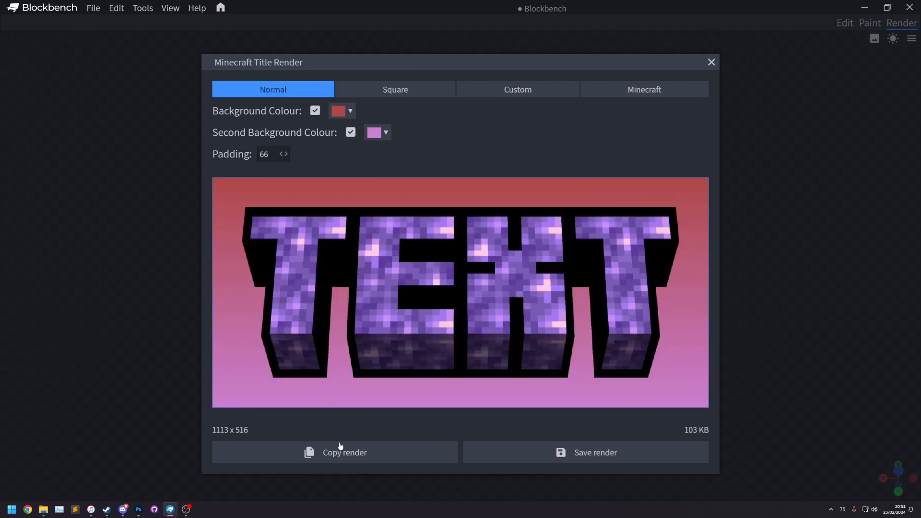
# Copy the render to the clipboard and bring up the save dialog for minecraft_title.png, cancelling it without saving
pyautogui.click(338, 451)
pyautogui.click(559, 458)
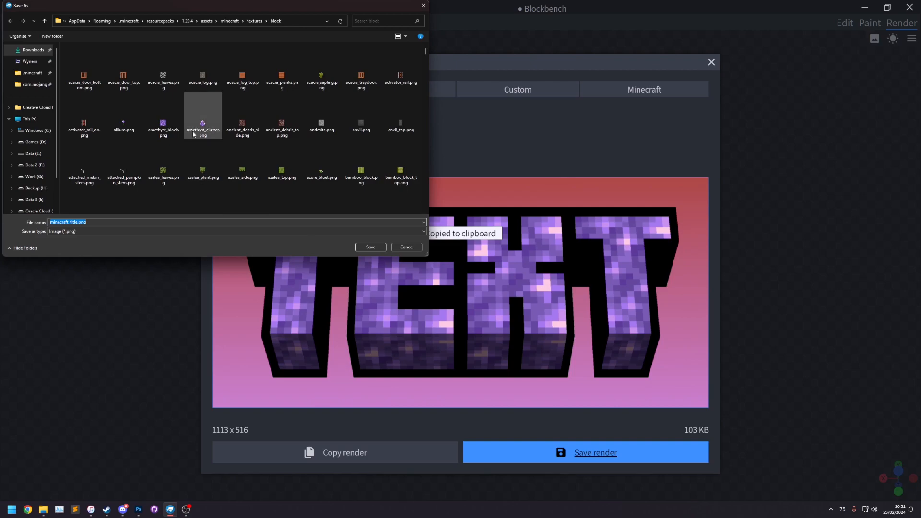
pyautogui.click(407, 247)
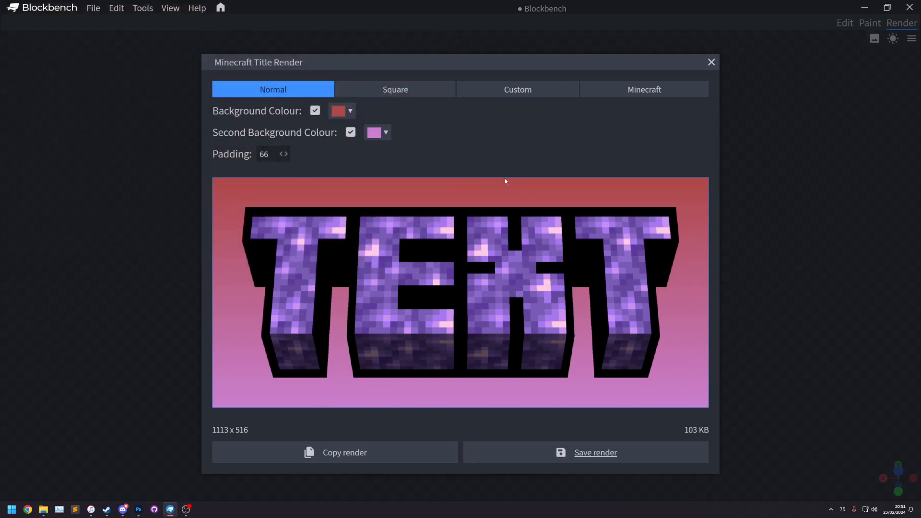
# Compare the render formats and choose Custom, setting its resolution to 1994 × 1121 with the aspect ratio linked
pyautogui.click(527, 96)
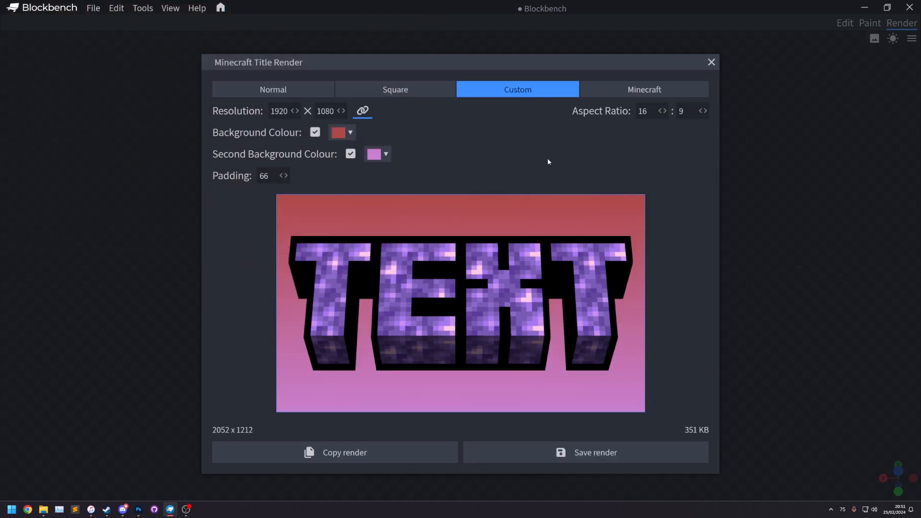
pyautogui.click(291, 90)
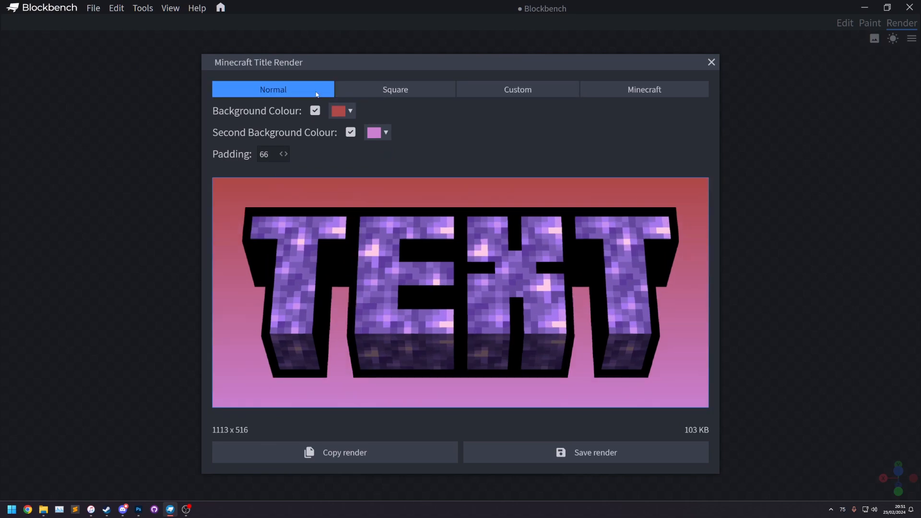
pyautogui.click(366, 90)
pyautogui.click(523, 87)
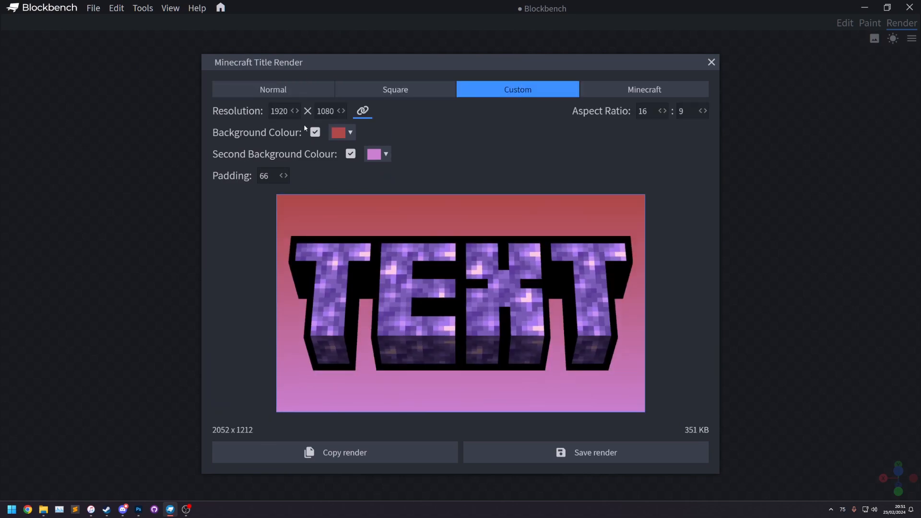
pyautogui.moveTo(297, 110); pyautogui.dragTo(318, 137)
pyautogui.moveTo(319, 137); pyautogui.dragTo(177, 140)
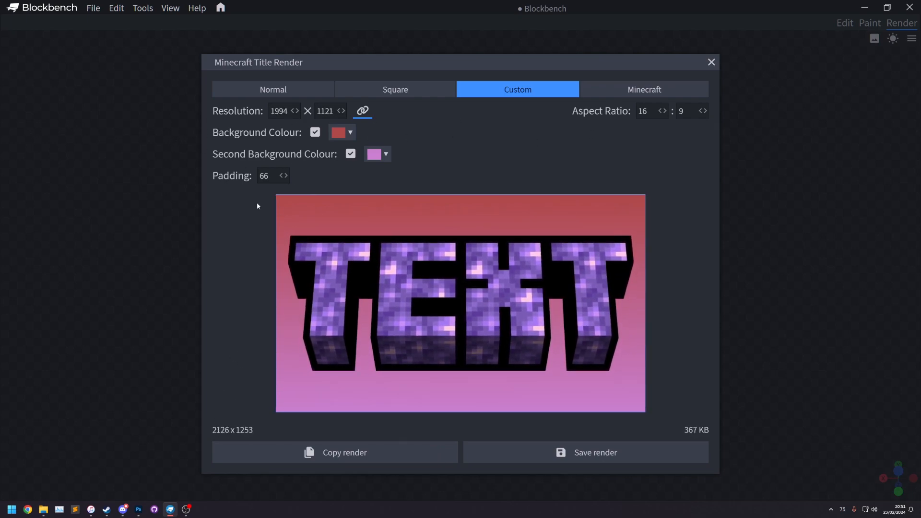
# Set the padding to 0 and, with width and height unlinked, the resolution to 1788 × 1120, and relink them
pyautogui.moveTo(283, 177); pyautogui.dragTo(110, 180)
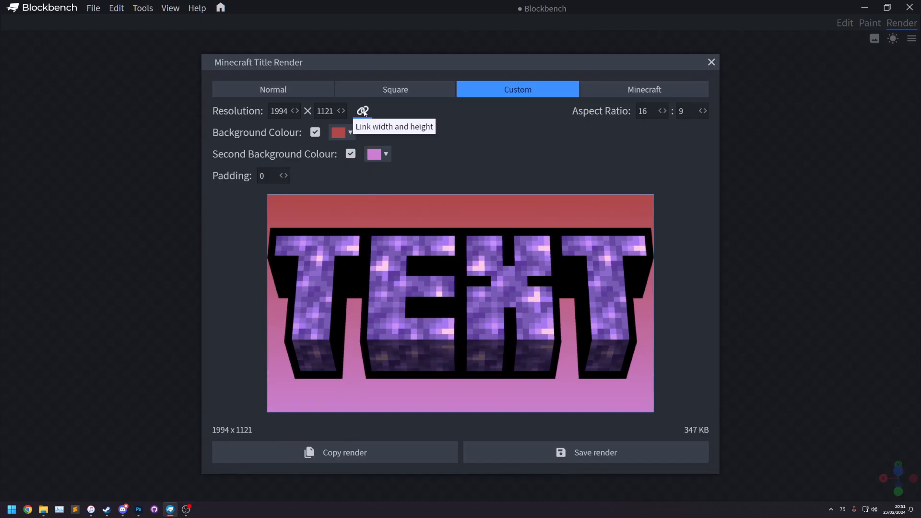
pyautogui.moveTo(289, 111); pyautogui.dragTo(364, 115)
pyautogui.moveTo(294, 111); pyautogui.dragTo(192, 114)
pyautogui.moveTo(269, 112); pyautogui.dragTo(309, 120)
pyautogui.click(363, 111)
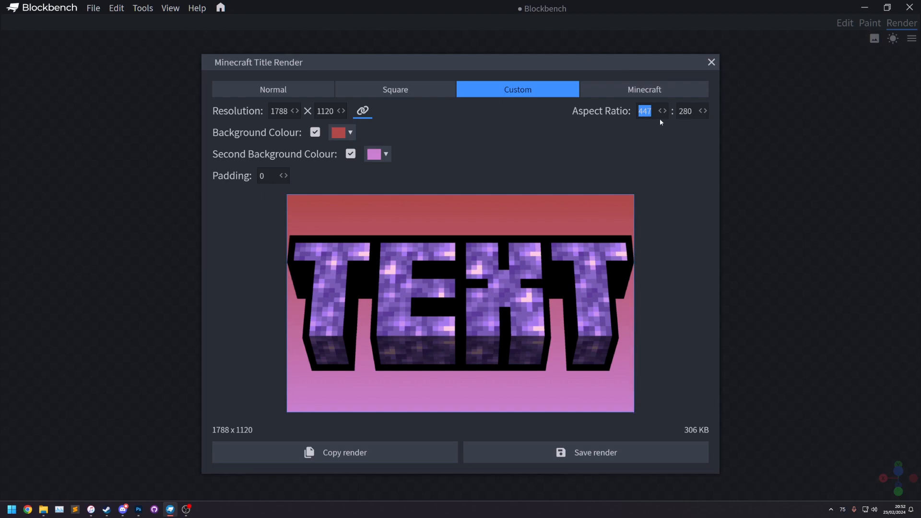
# Set the custom render's aspect ratio to 16:9 and its width to 1920
pyautogui.write('16')
pyautogui.doubleClick(693, 116)
pyautogui.write('9')
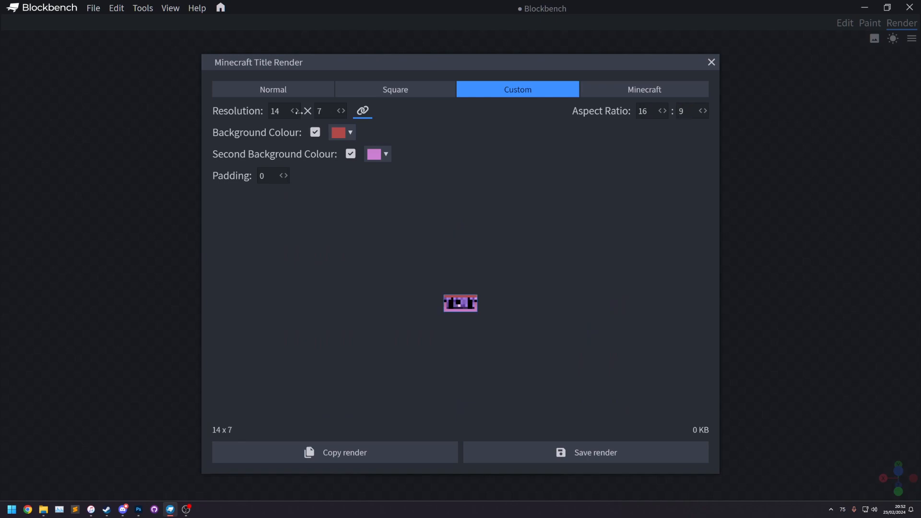
pyautogui.moveTo(286, 112); pyautogui.dragTo(211, 114)
pyautogui.write('1920')
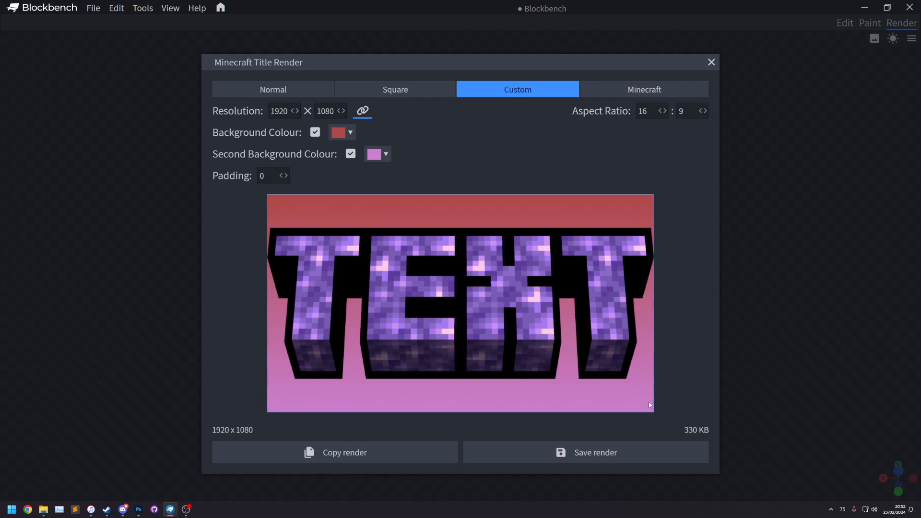
# Change the custom render to a width of 1820 with a 4:3 aspect ratio and a padding of 101
pyautogui.moveTo(277, 111); pyautogui.dragTo(296, 112)
pyautogui.click(665, 111)
pyautogui.moveTo(661, 112); pyautogui.dragTo(619, 119)
pyautogui.write('4')
pyautogui.press('Tab')
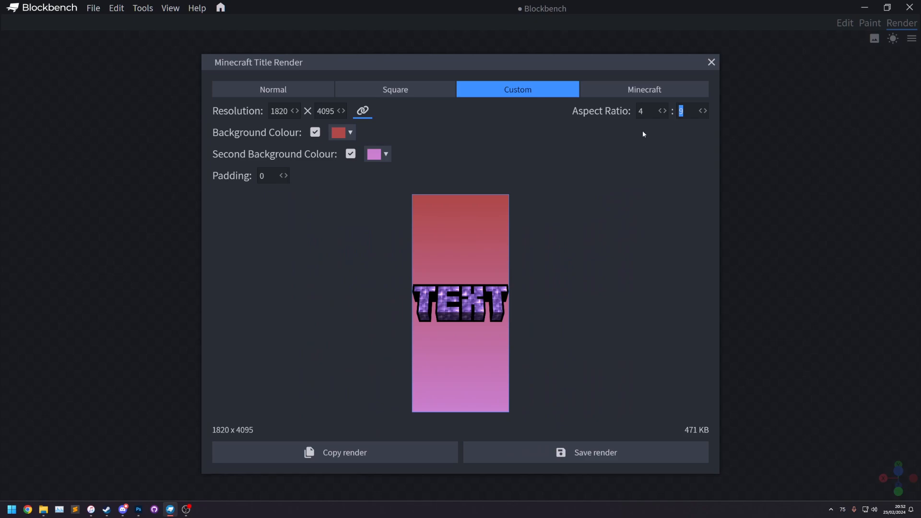
pyautogui.write('3')
pyautogui.moveTo(284, 175); pyautogui.dragTo(676, 181)
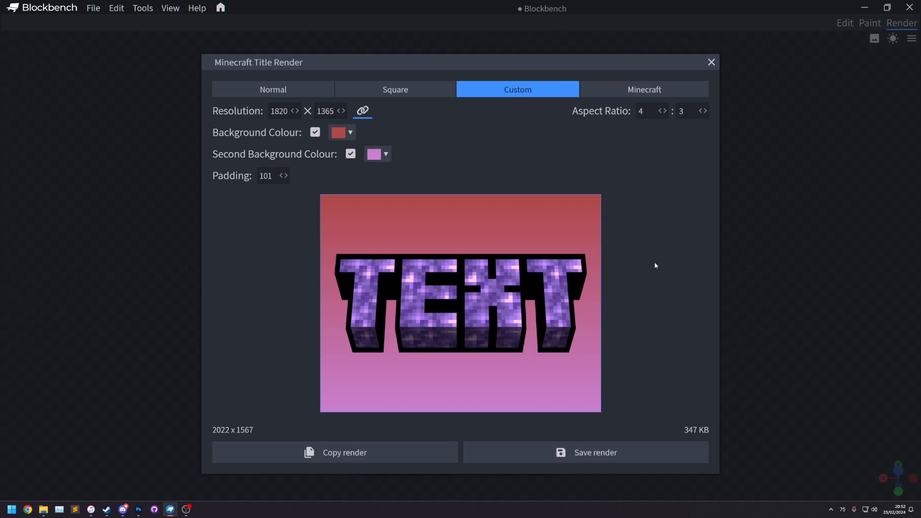
# Use the Minecraft render format, preview the 1.19- Title Texture mode and choose Mojang Studios Texture
pyautogui.click(622, 94)
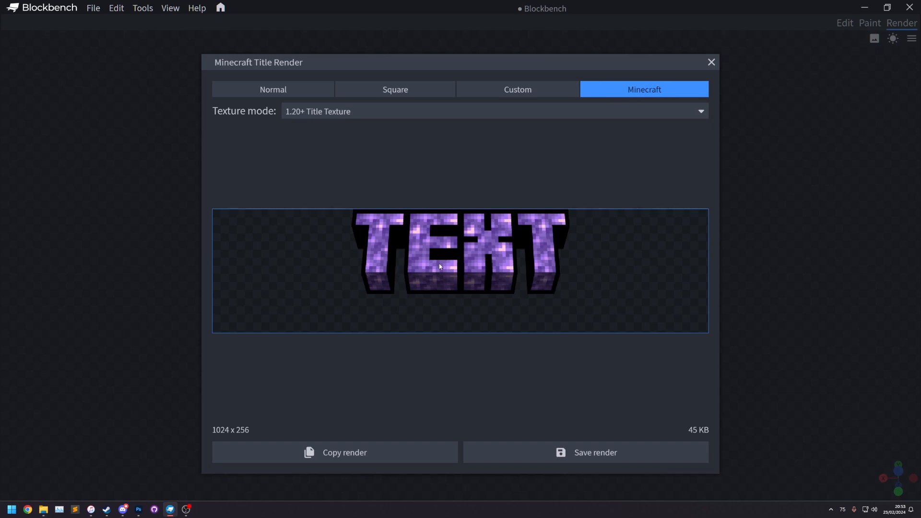
pyautogui.click(294, 115)
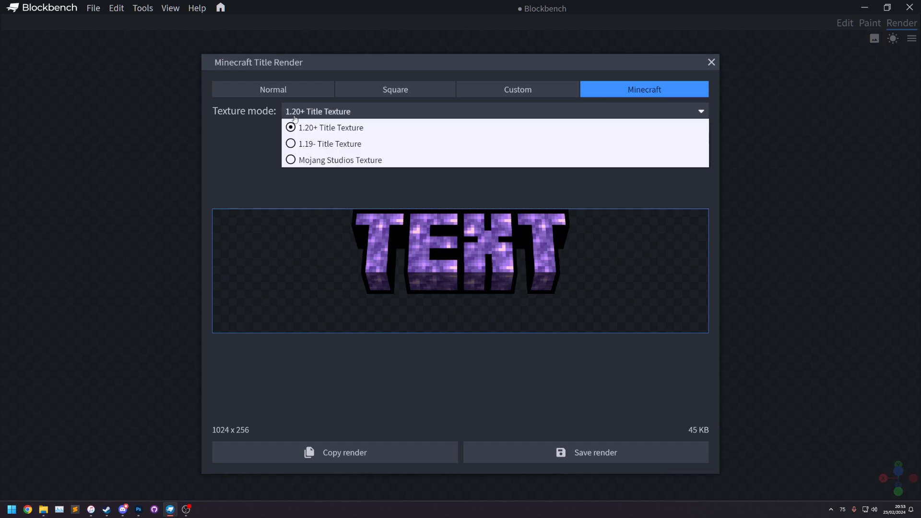
pyautogui.click(322, 149)
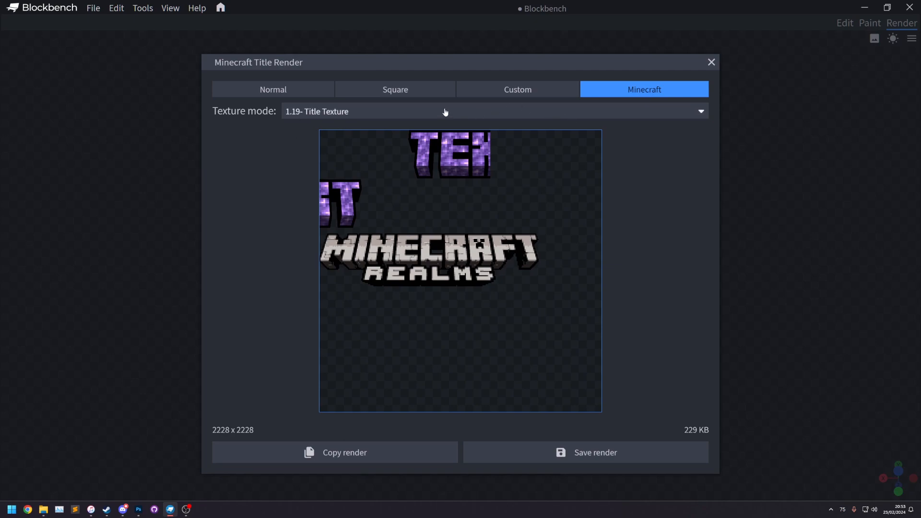
pyautogui.click(458, 113)
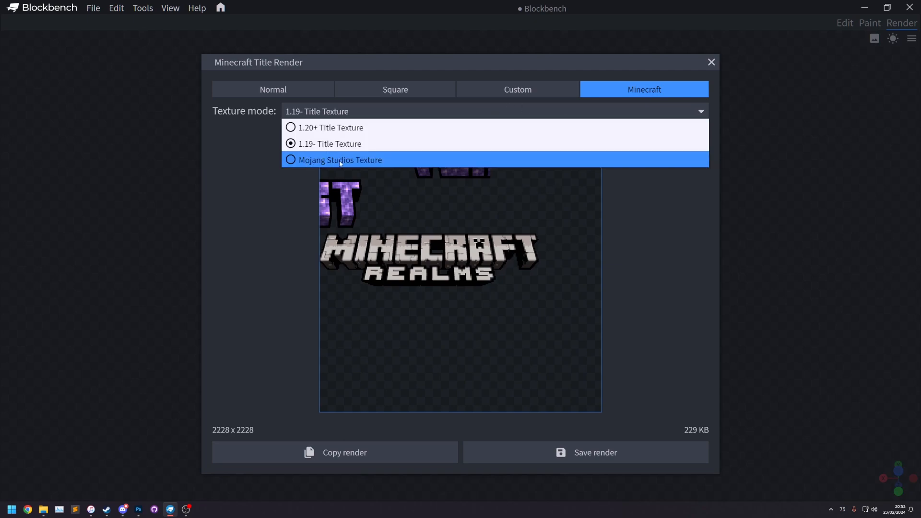
pyautogui.click(340, 161)
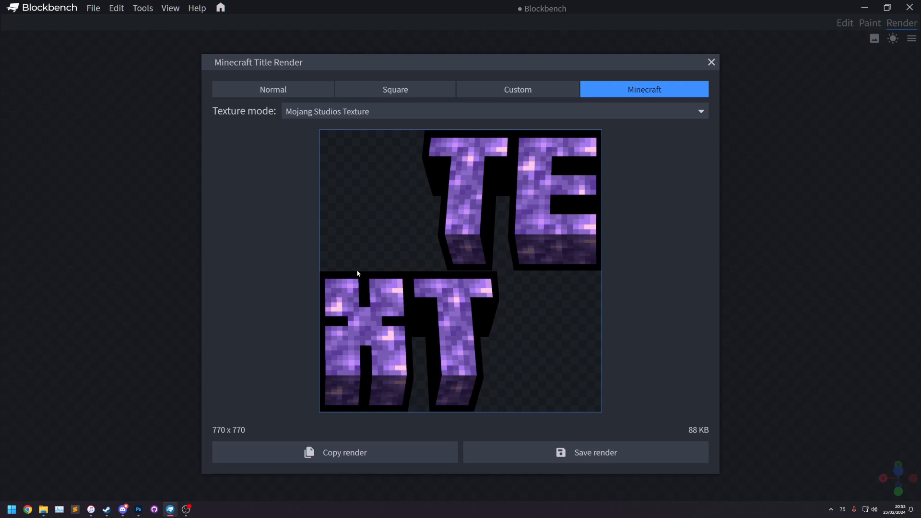
# Review the render in the Normal and Square formats and return to the Minecraft format
pyautogui.click(266, 94)
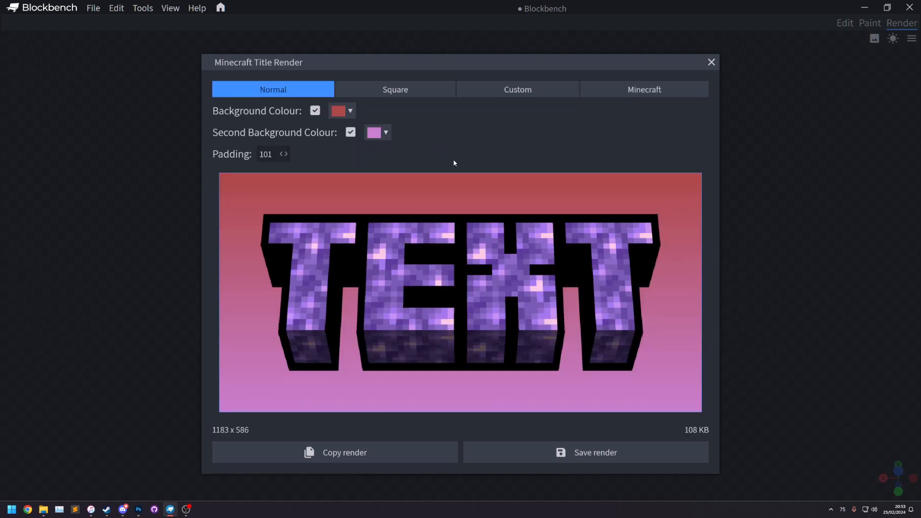
pyautogui.click(349, 92)
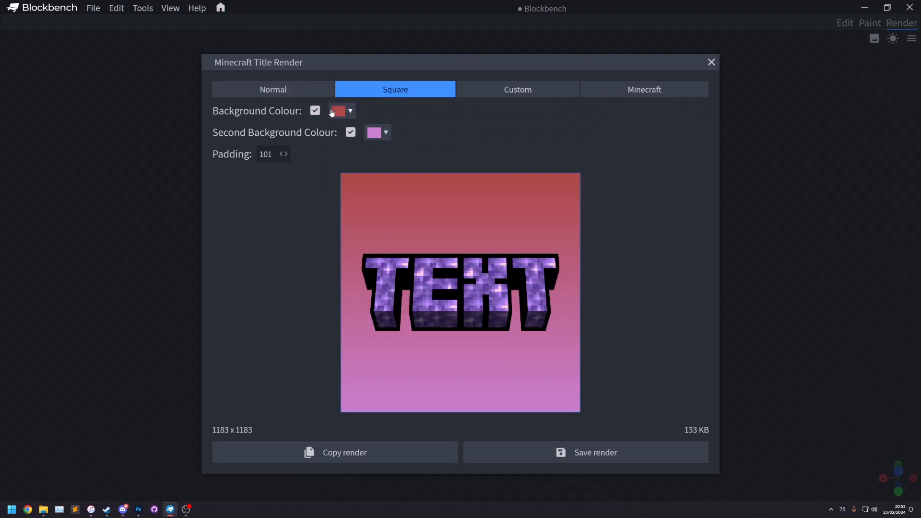
pyautogui.click(638, 94)
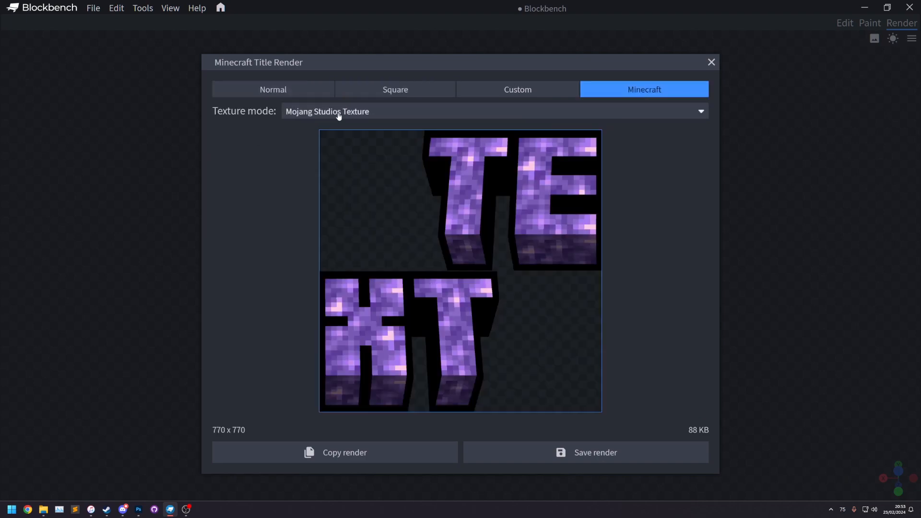